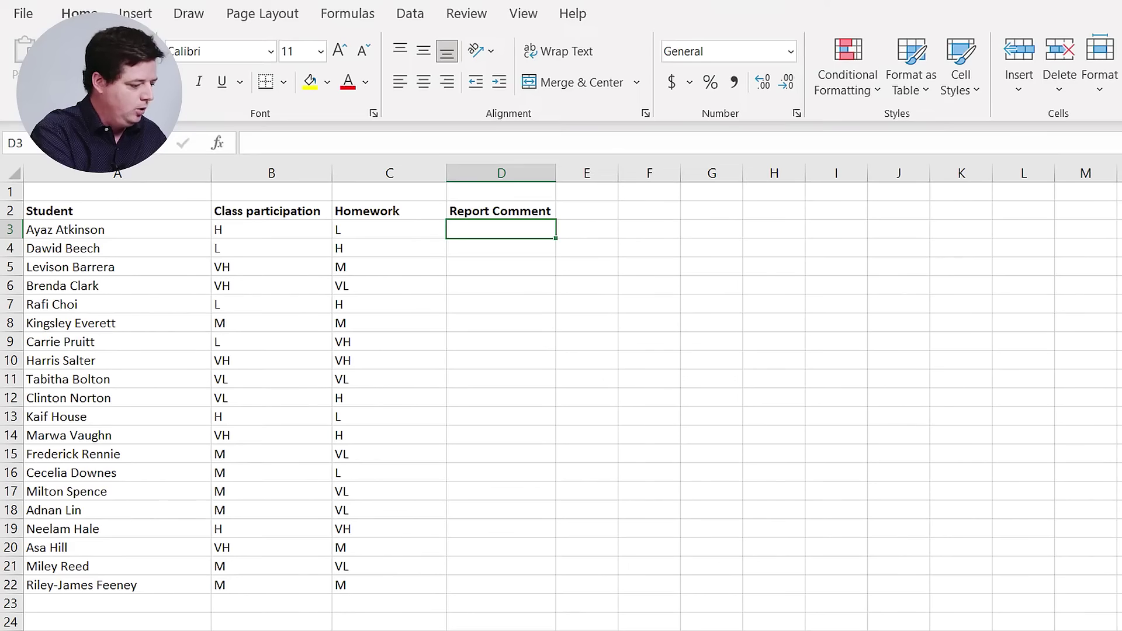
Step: Insert four blank columns at B:E, shifting Class participation to column F
left_click_drag(115, 231, 118, 585)
left_click(617, 403)
left_click_drag(292, 170, 581, 171)
right_click(338, 168)
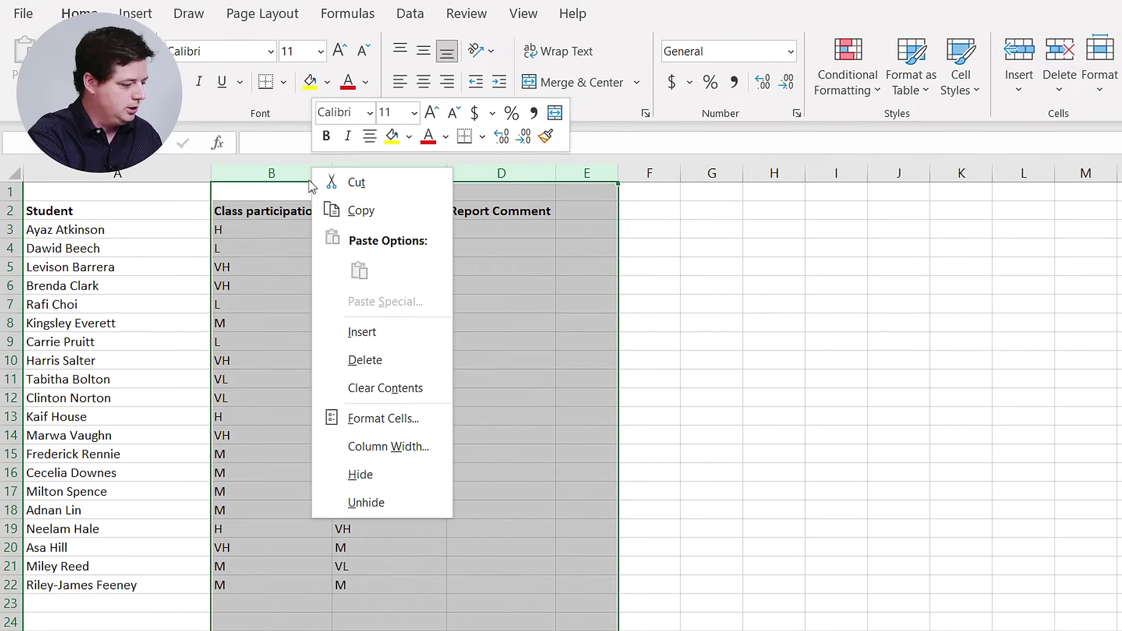
left_click(402, 333)
left_click(426, 380)
left_click(368, 323)
Step: Select the students' full names in A3:A22
left_click(274, 232)
left_click(95, 231)
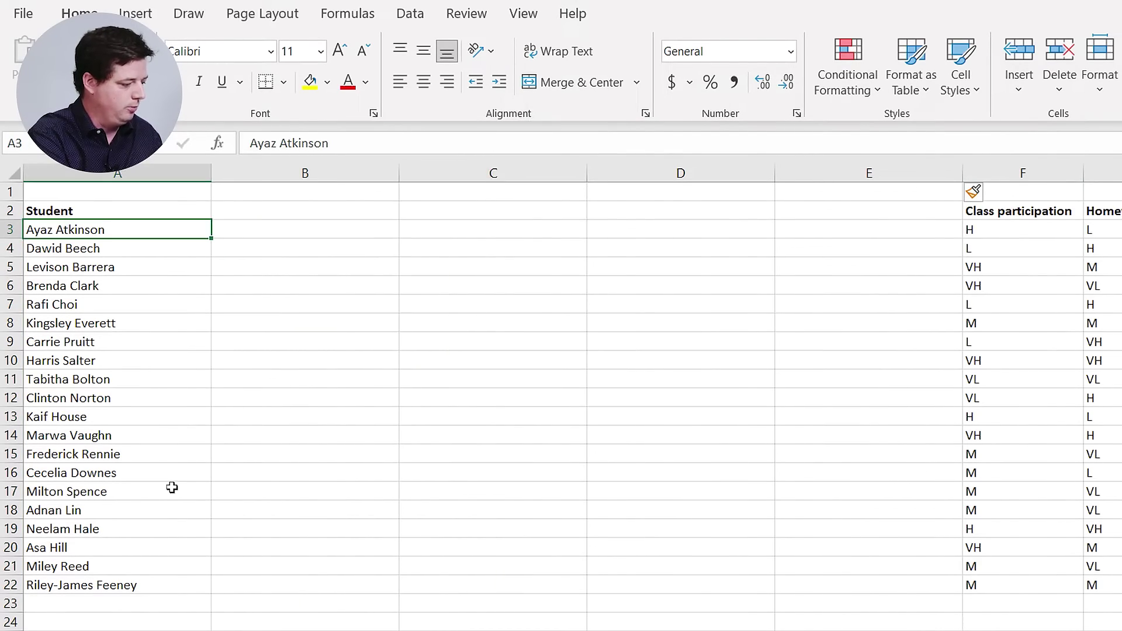
left_click(131, 581, "shift")
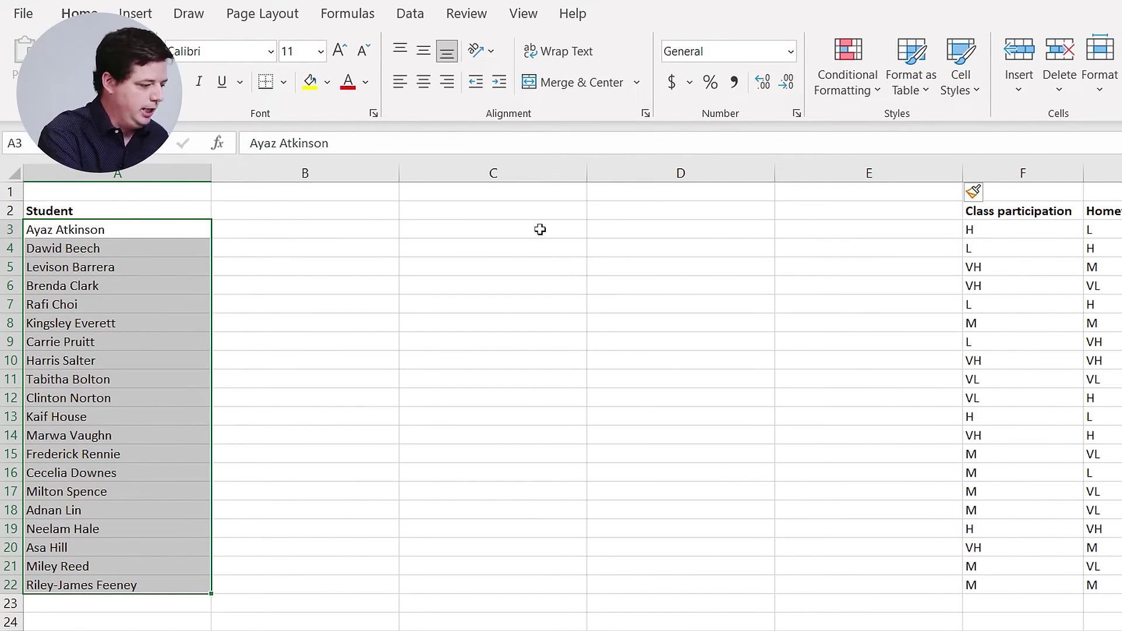
Step: Split the full names with Text to Columns, Delimited by Space
left_click(410, 16)
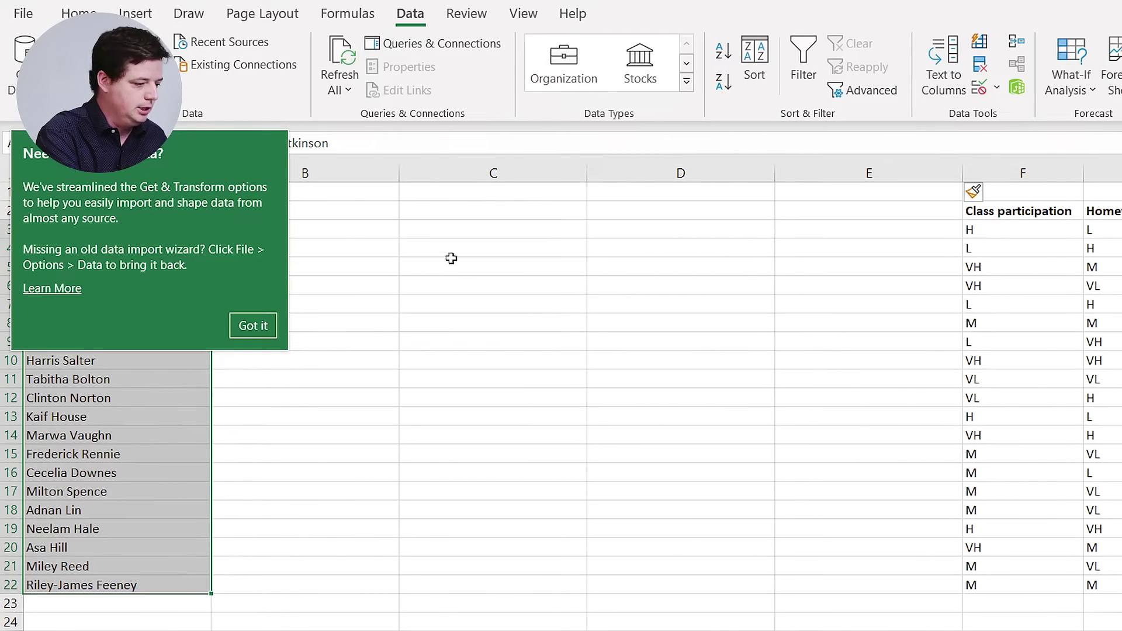
left_click(943, 64)
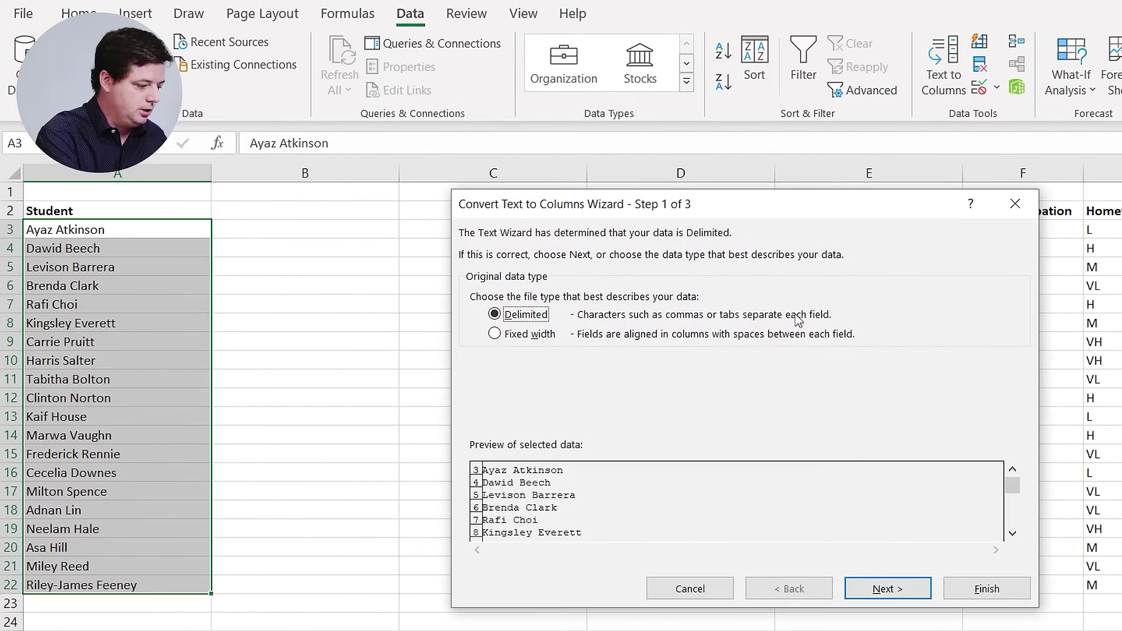
left_click(885, 589)
left_click(488, 340)
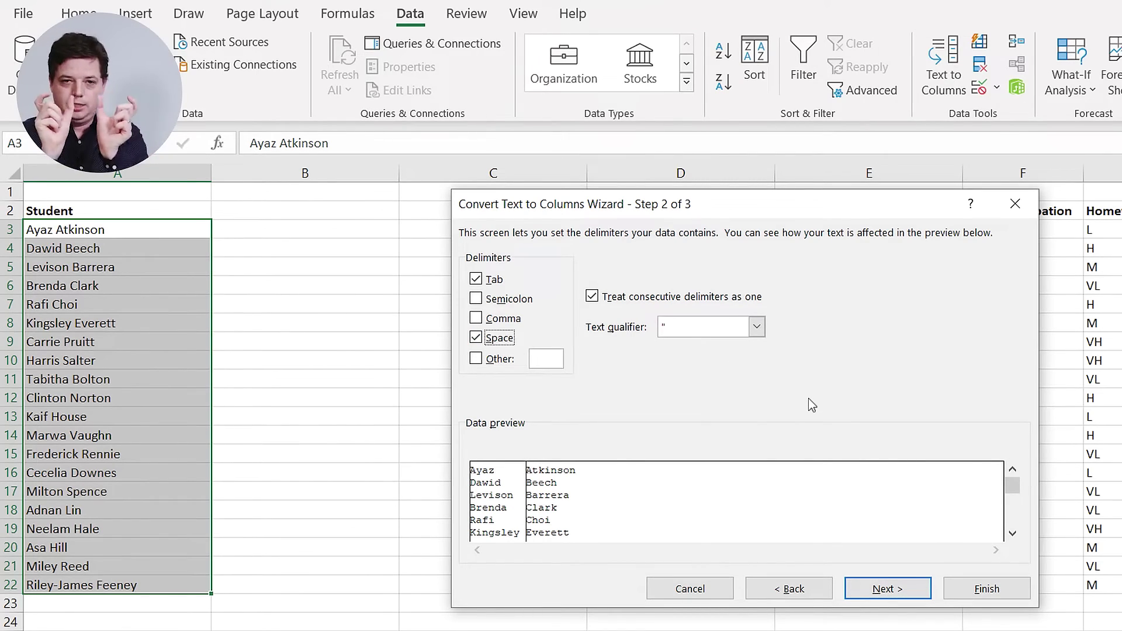
left_click(888, 589)
left_click(958, 589)
Step: Select the first names now in column A
left_click(526, 510)
left_click(486, 554)
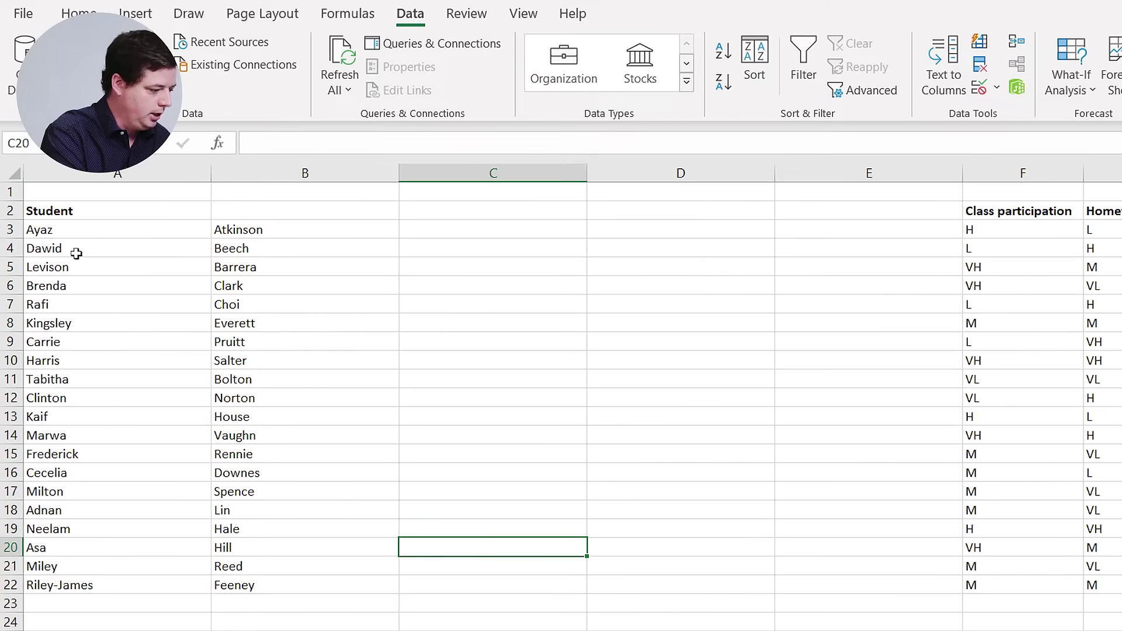
left_click_drag(83, 233, 85, 586)
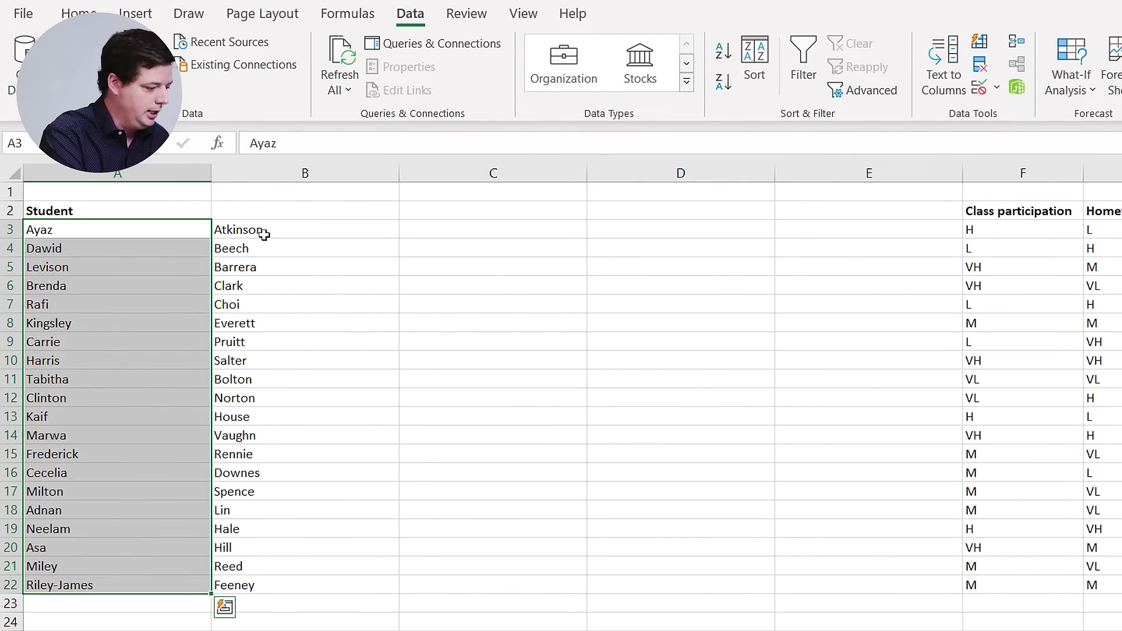
Step: Rename the name headers to Student Firstname and Student Surname
left_click_drag(263, 233, 274, 584)
left_click(139, 214)
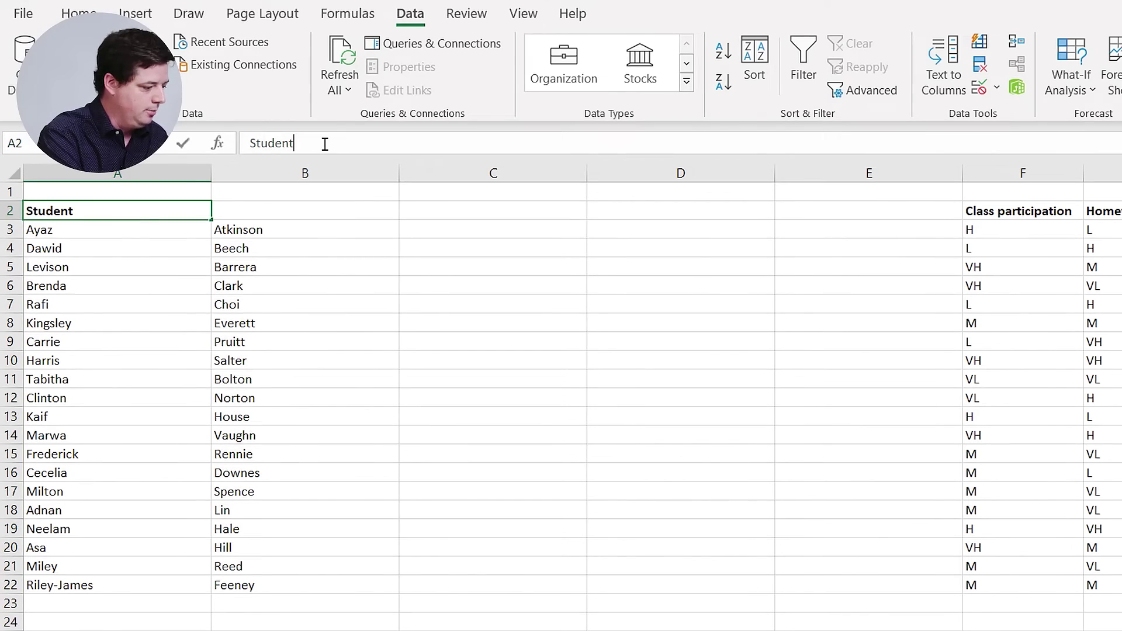
type("F")
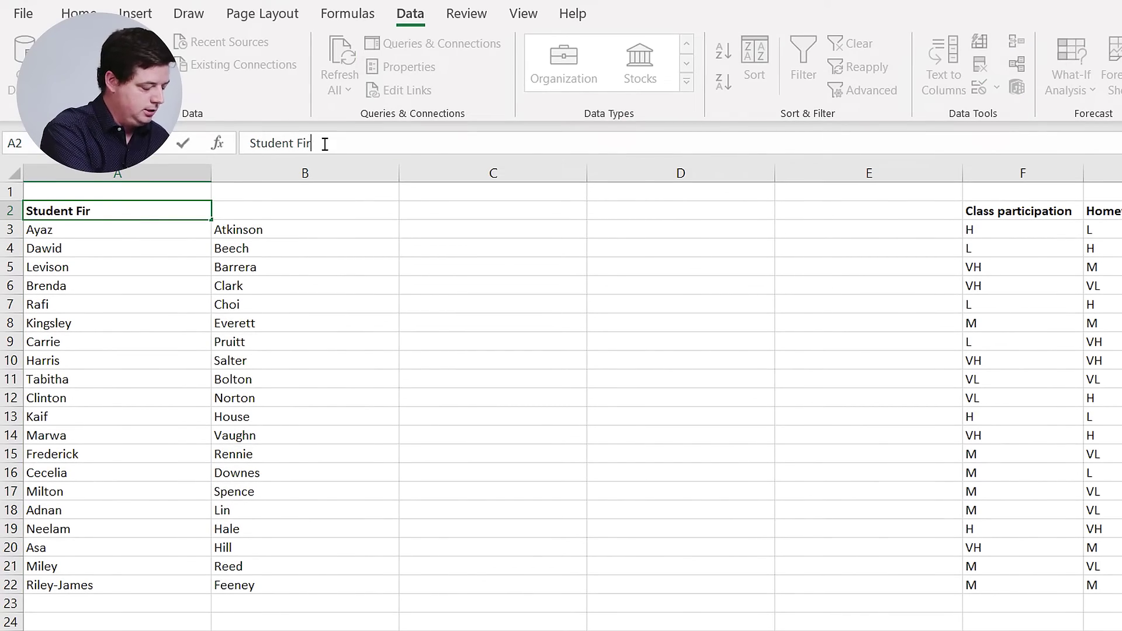
type("ir")
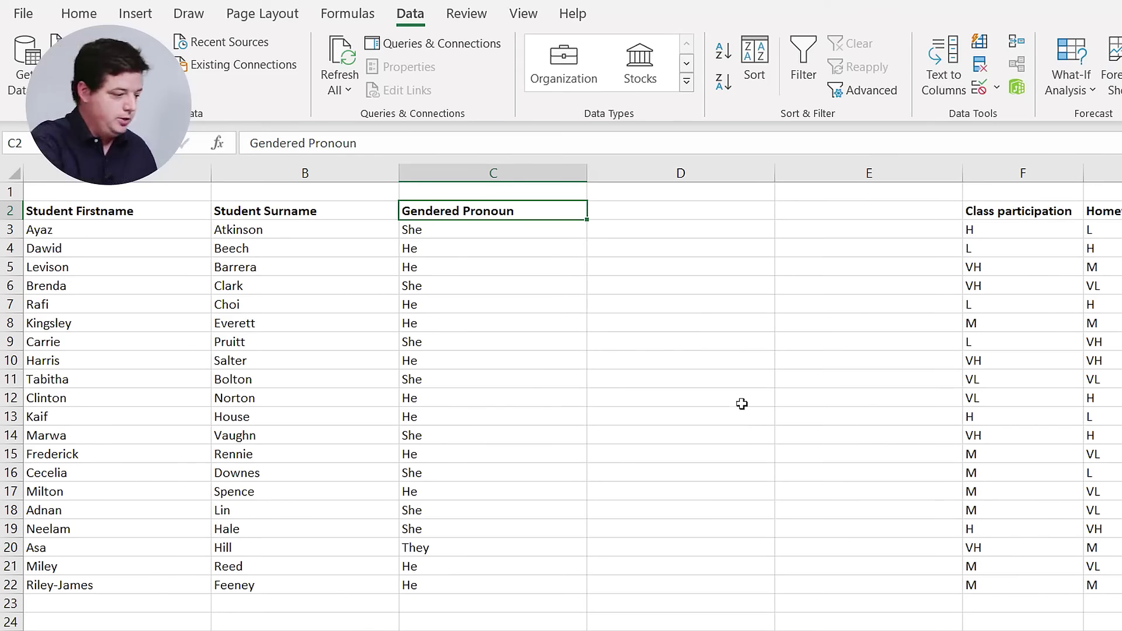
Step: Delete the empty columns D:E, leaving the Report Comment column in place
left_click_drag(699, 173, 808, 171)
right_click(809, 171)
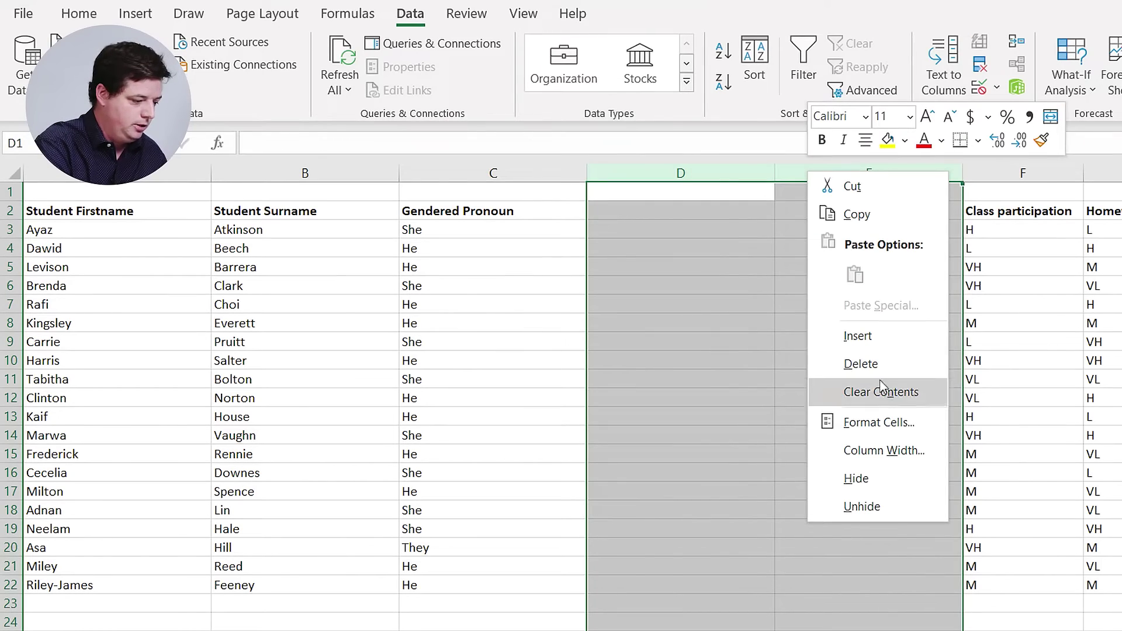
left_click(882, 365)
left_click(851, 587)
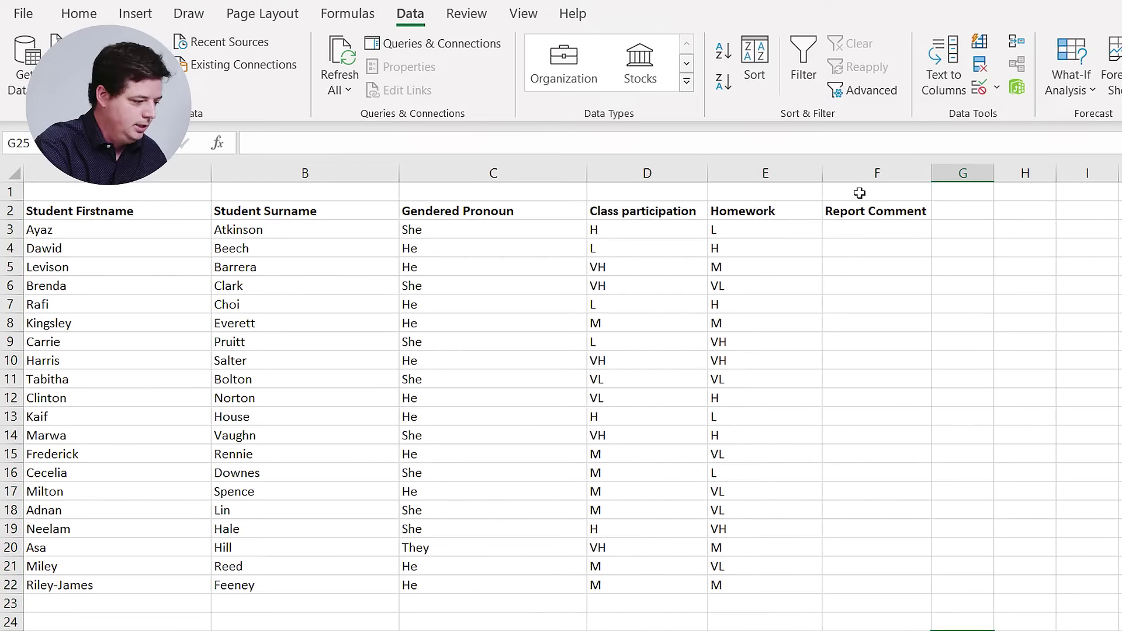
left_click(881, 245)
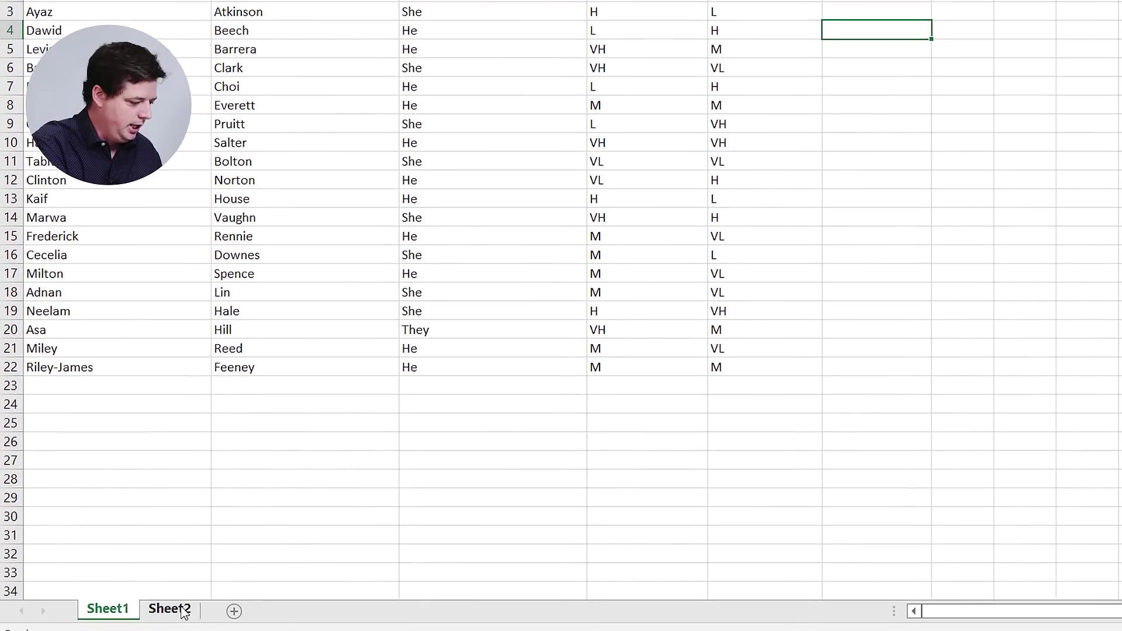
left_click(170, 609)
left_click(474, 93)
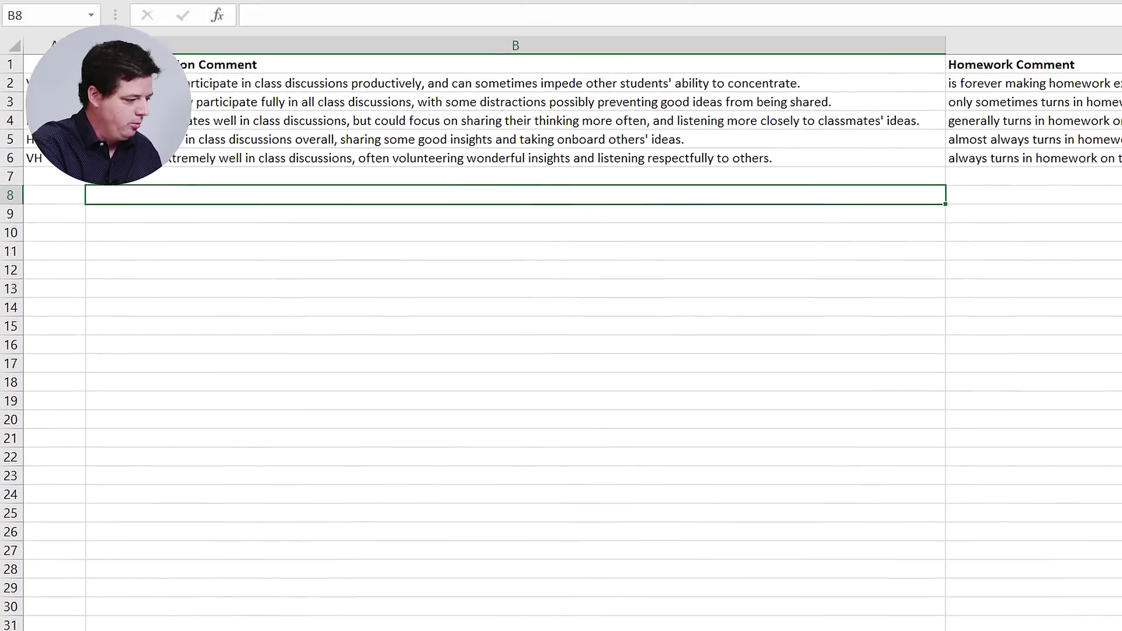
key("ctrl+Home")
key("Down")
key("Down")
key("Down")
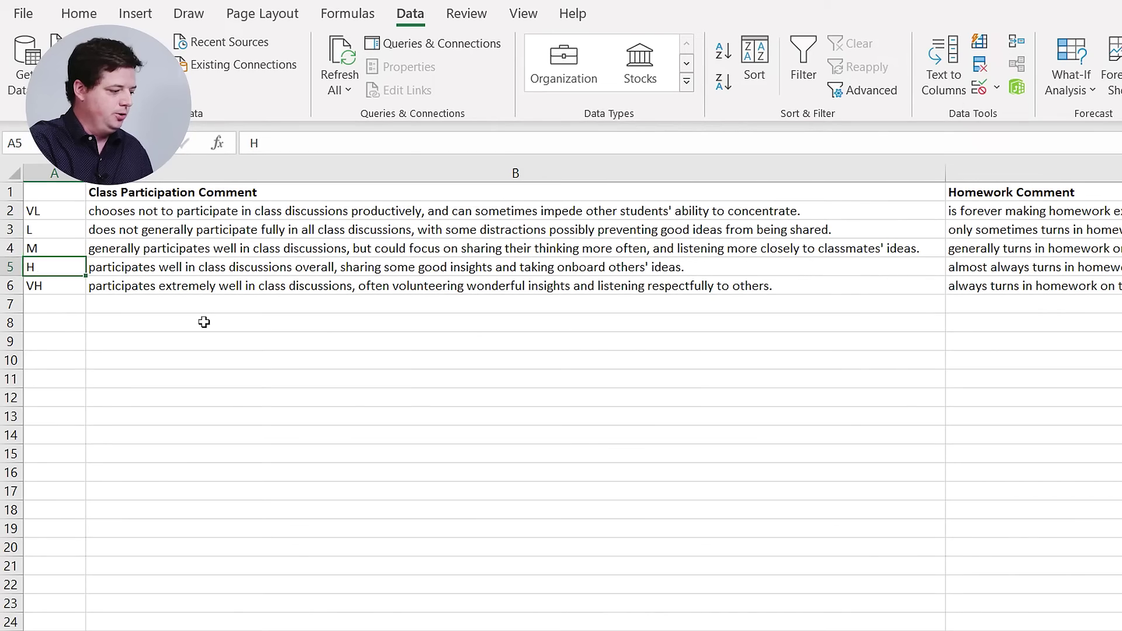
key("Down")
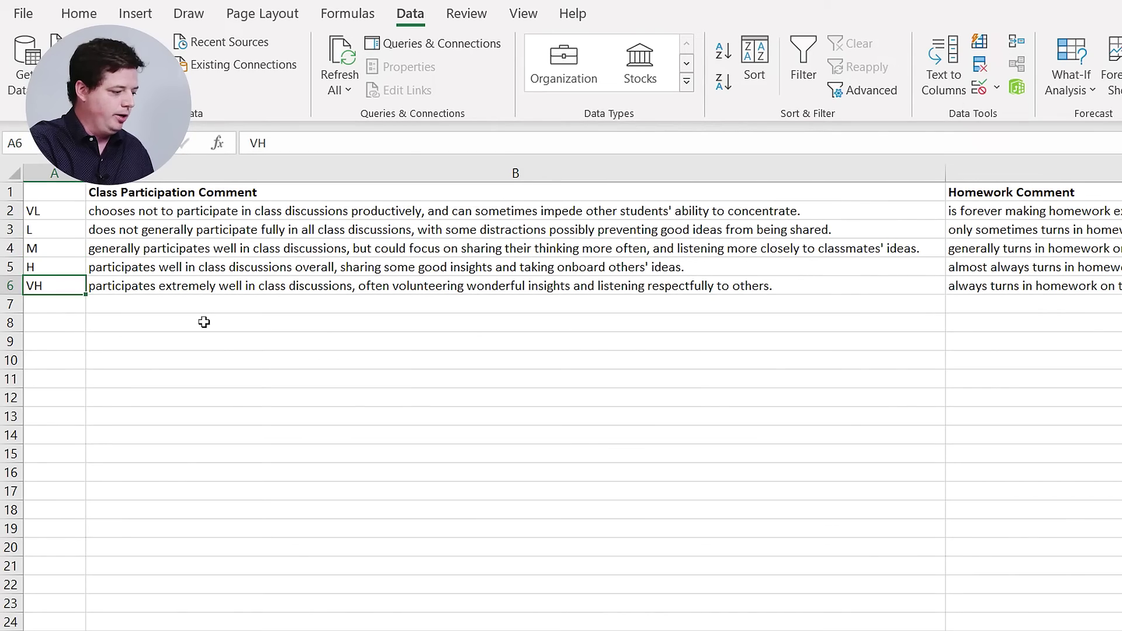
key("Up")
key("Up")
key("Up")
key("Right")
key("Up")
key("Down")
key("Down")
key("Down")
key("Down")
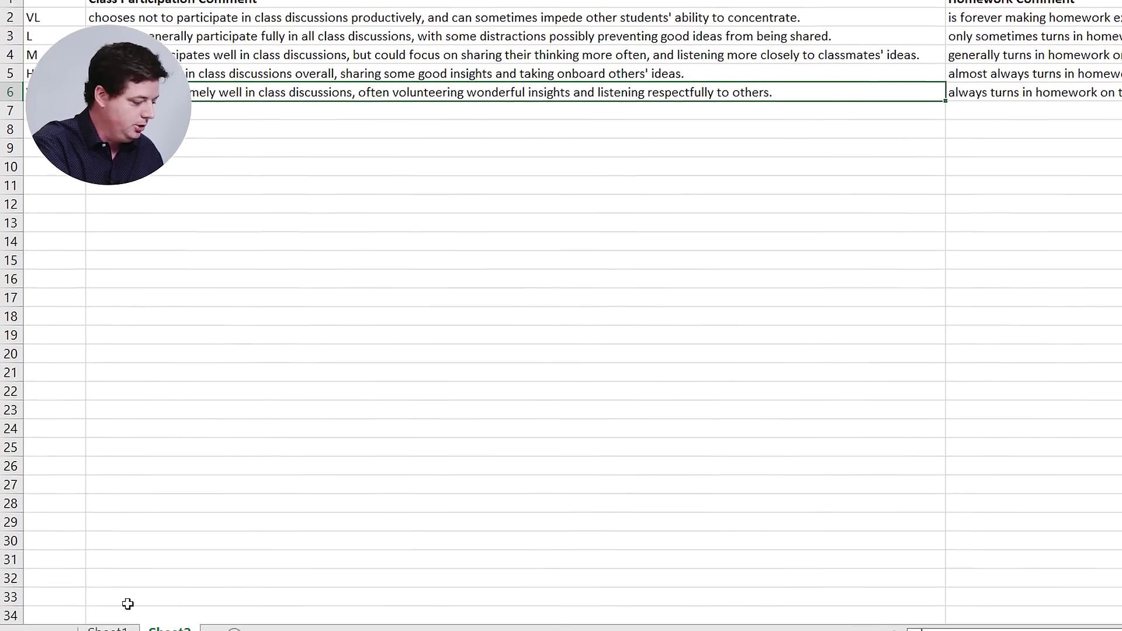
left_click(111, 598)
left_click(823, 170)
left_click(906, 5)
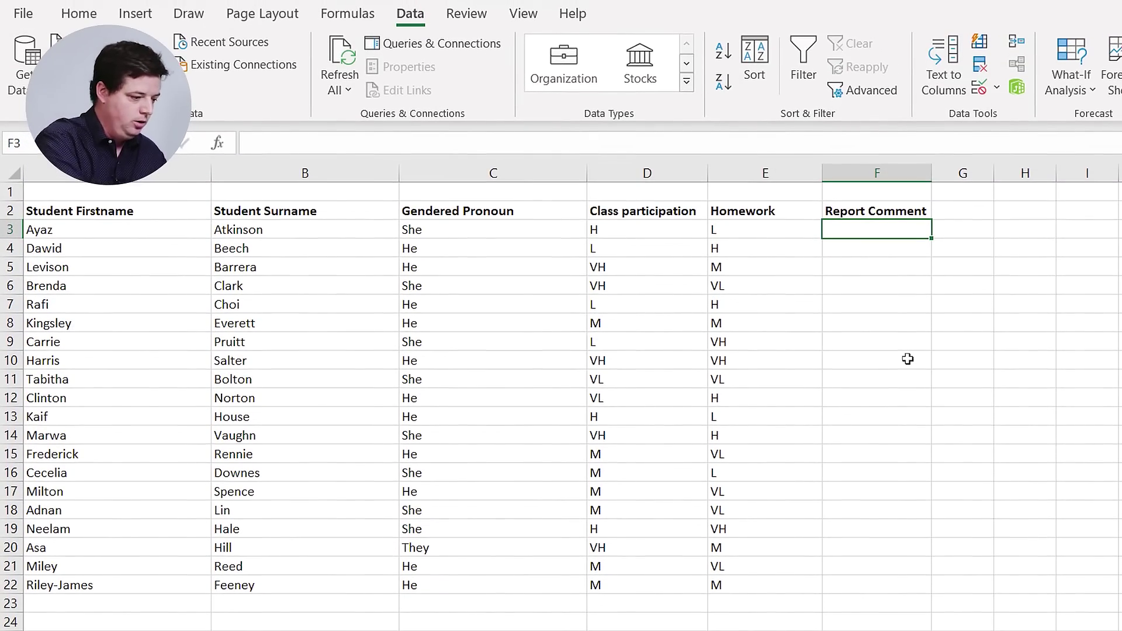
Step: Start F3's formula as =A3&" "&VLOOKUP(D3, using the participation rating
type("=")
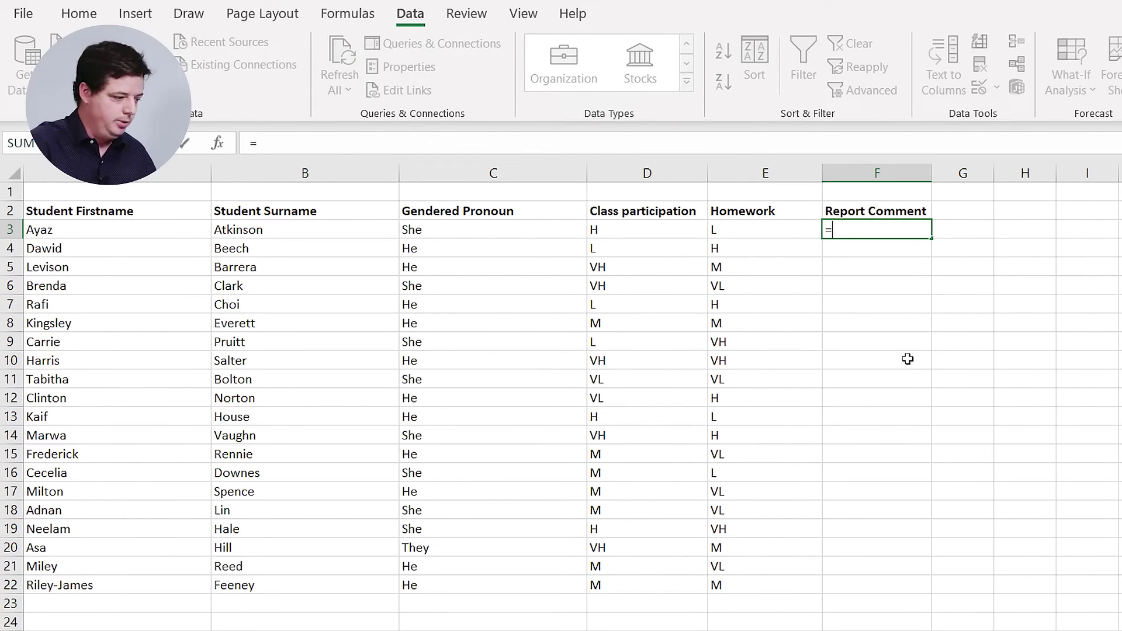
left_click(153, 227)
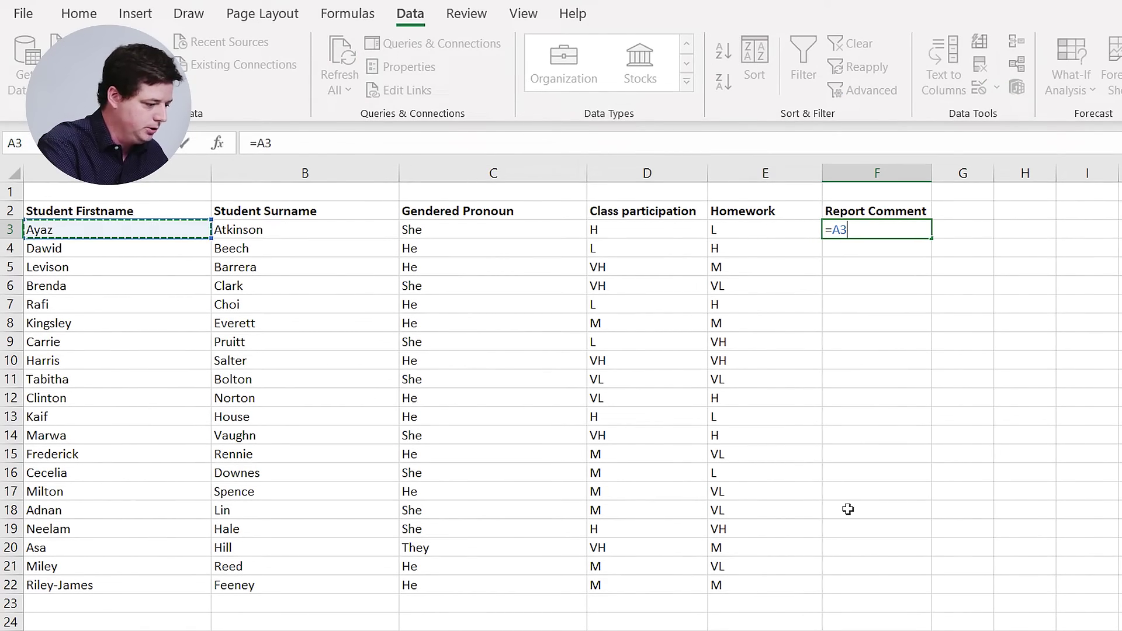
type("&")
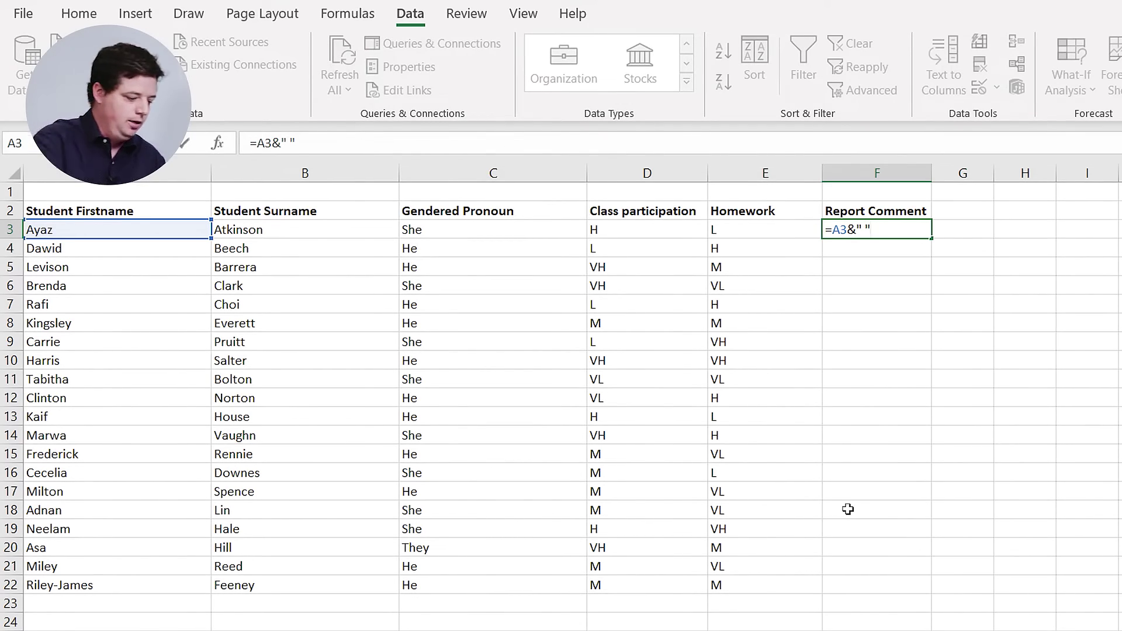
type("\" \"&")
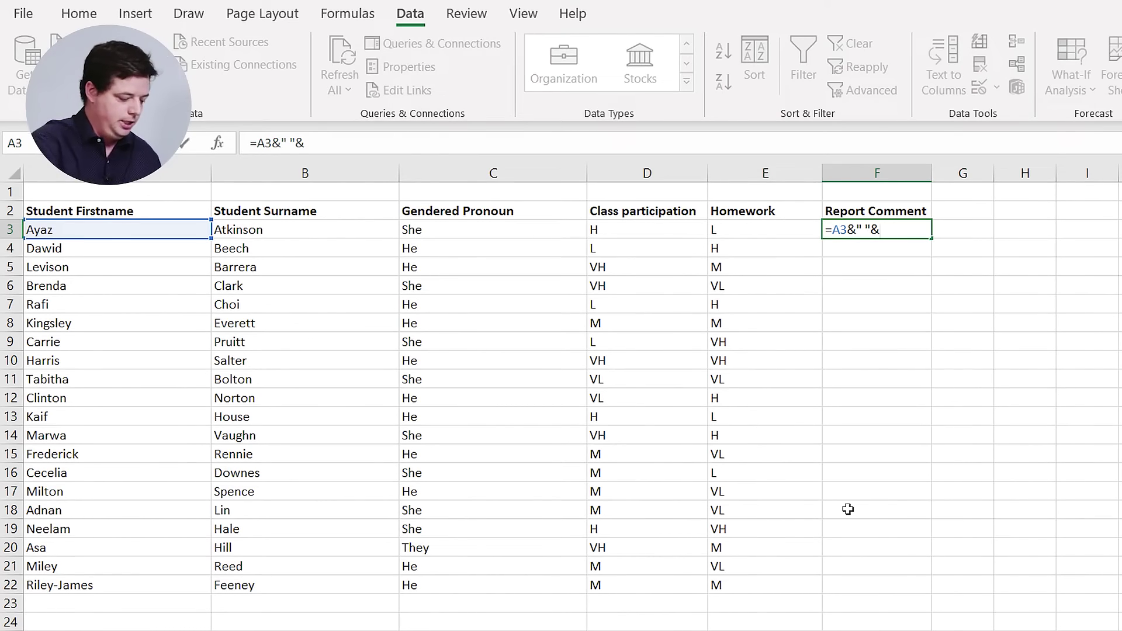
type("vlookup(")
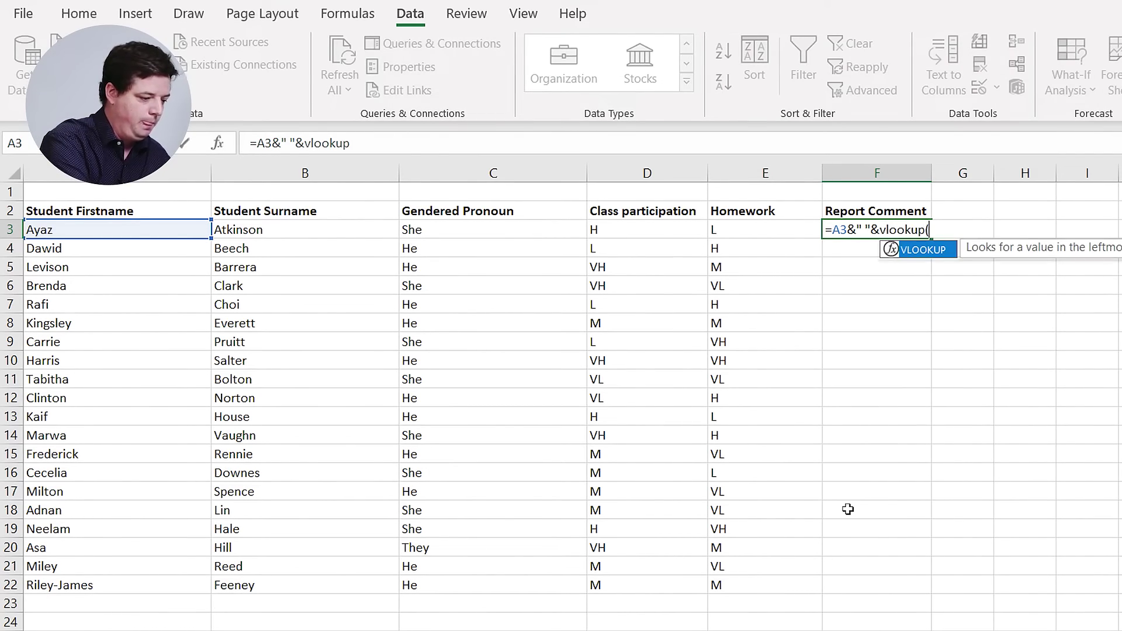
left_click(627, 228)
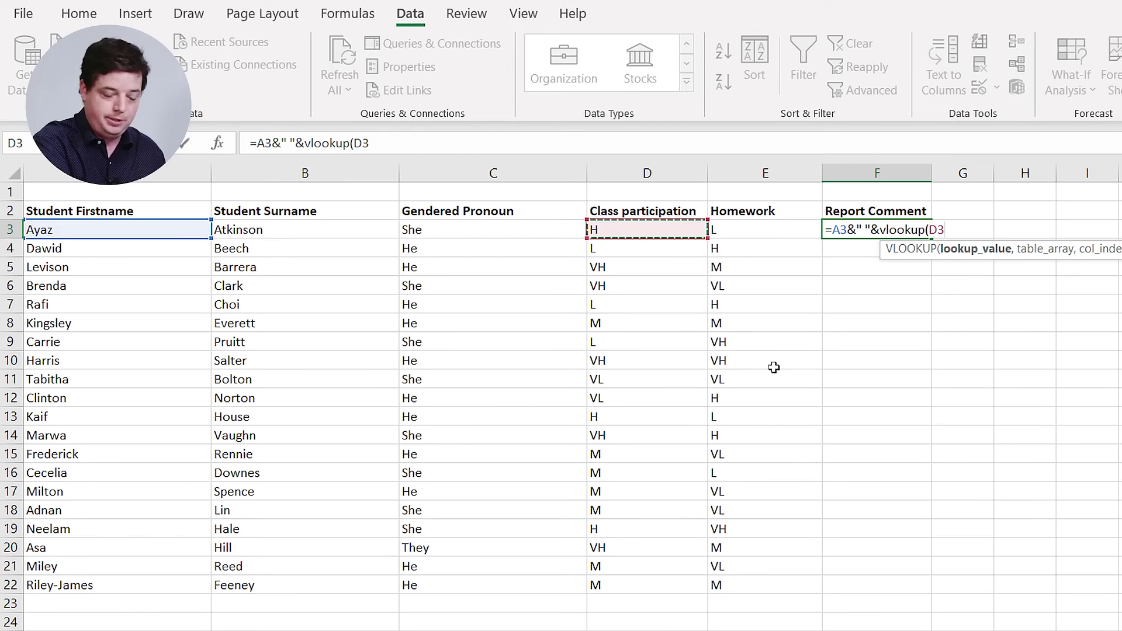
type(",")
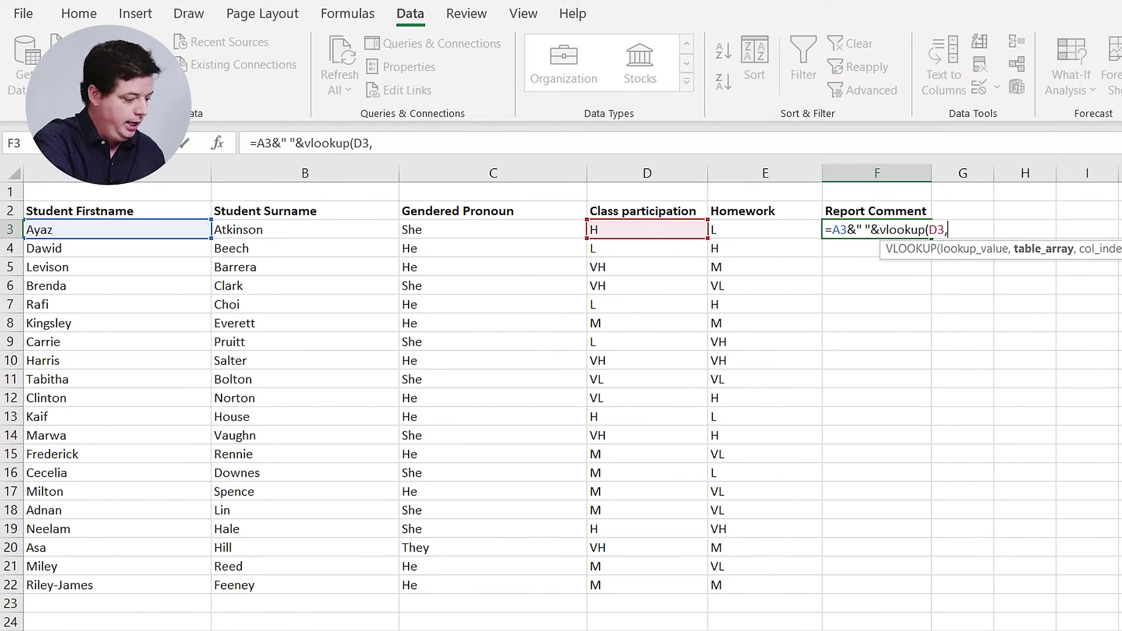
Step: Finish the lookup with Sheet2!$A$2:$C$6, column 2, FALSE, and enter it
key("ctrl+Page_Down")
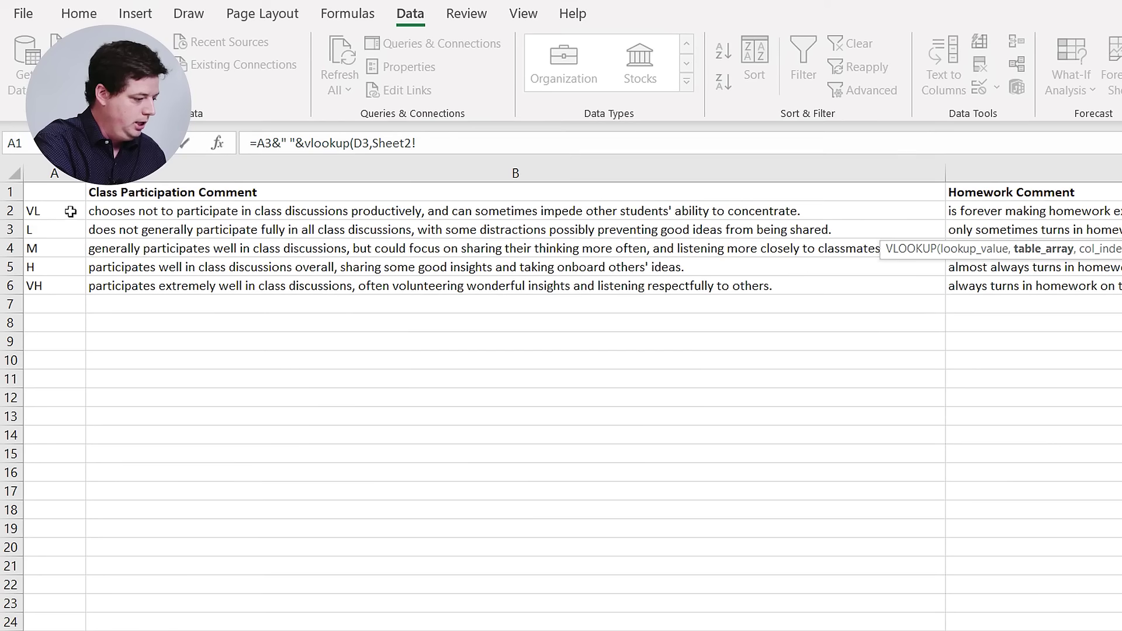
left_click_drag(70, 212, 994, 286)
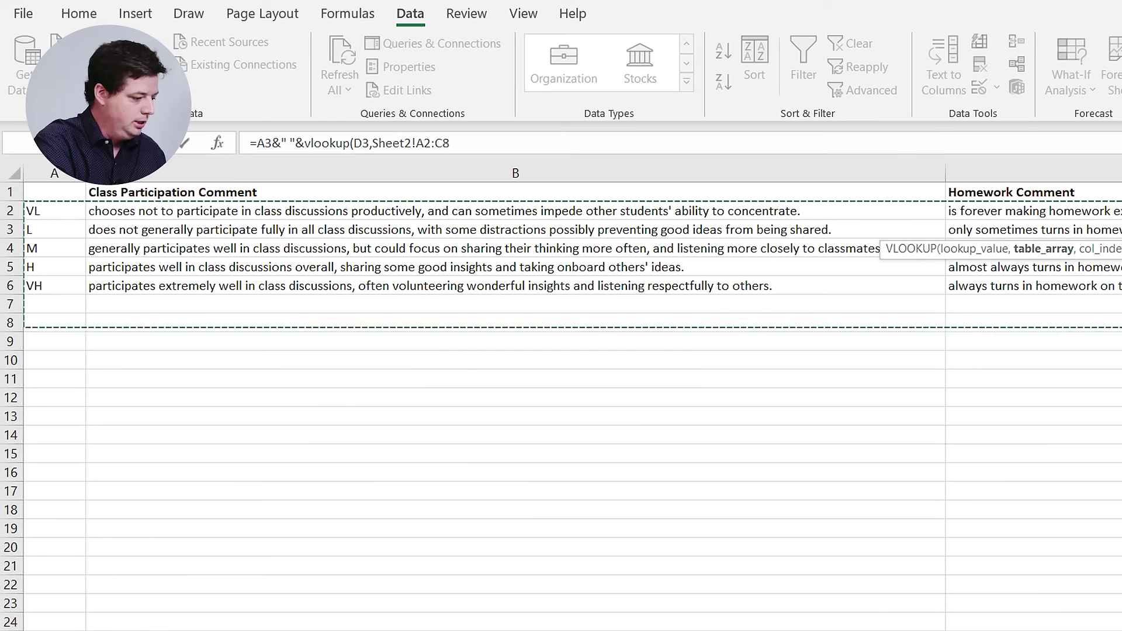
left_click(425, 144)
key("F4")
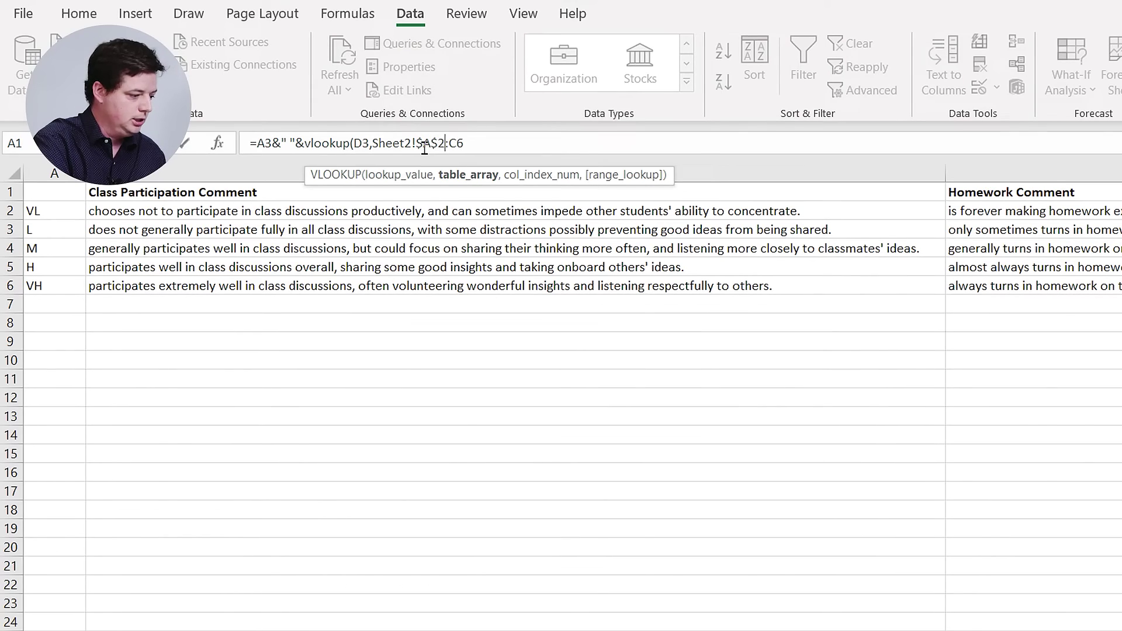
key("Right")
type("$6,")
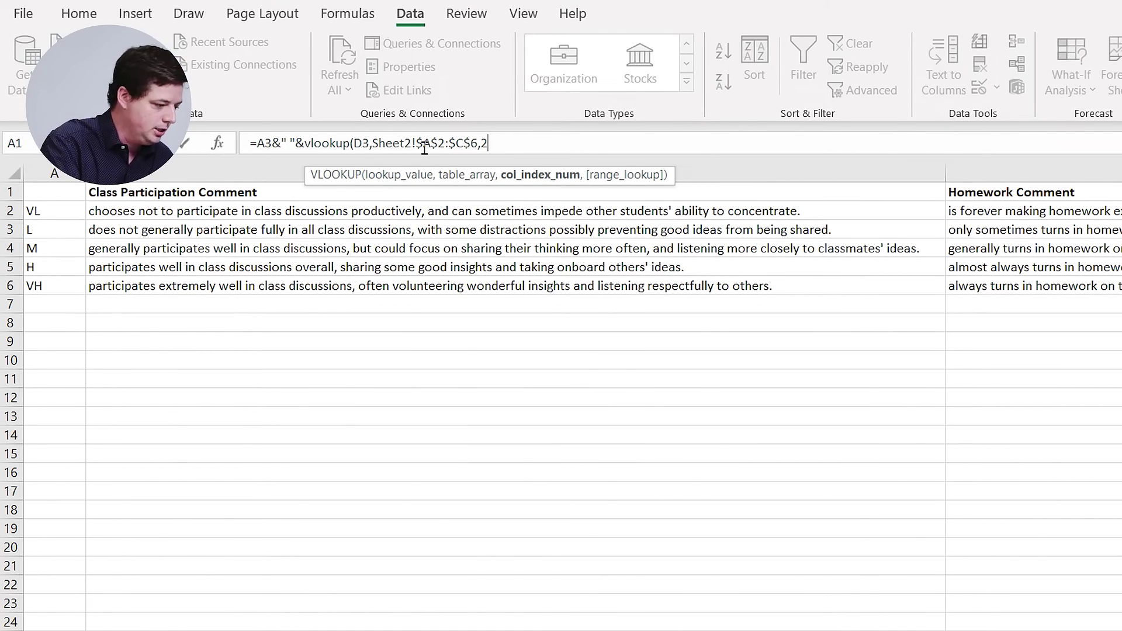
type(",")
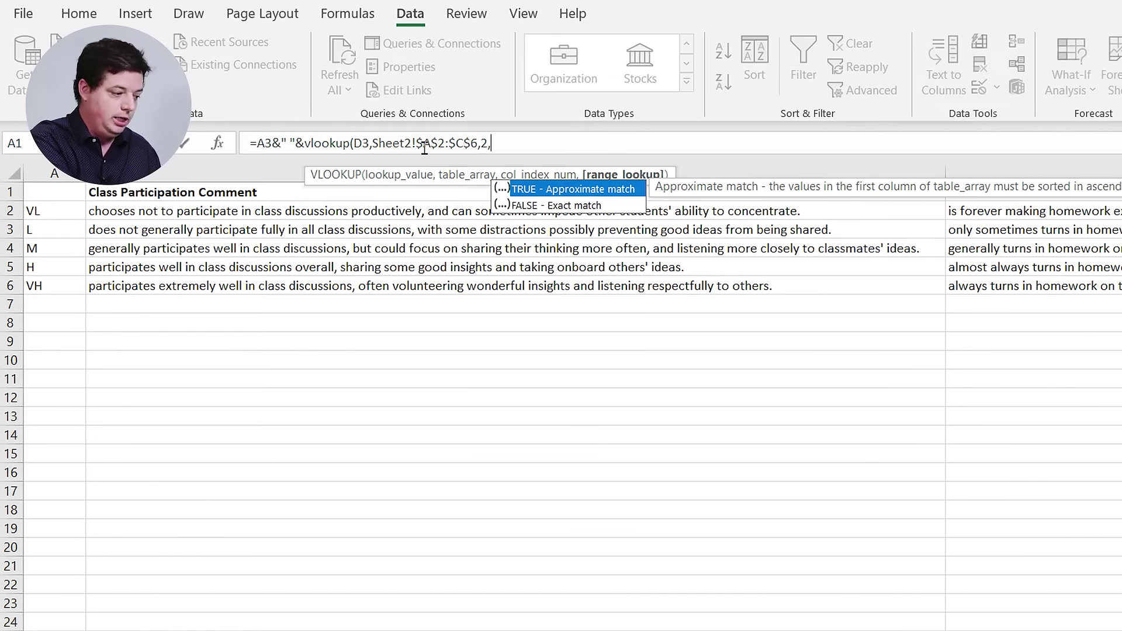
type("FALSE")
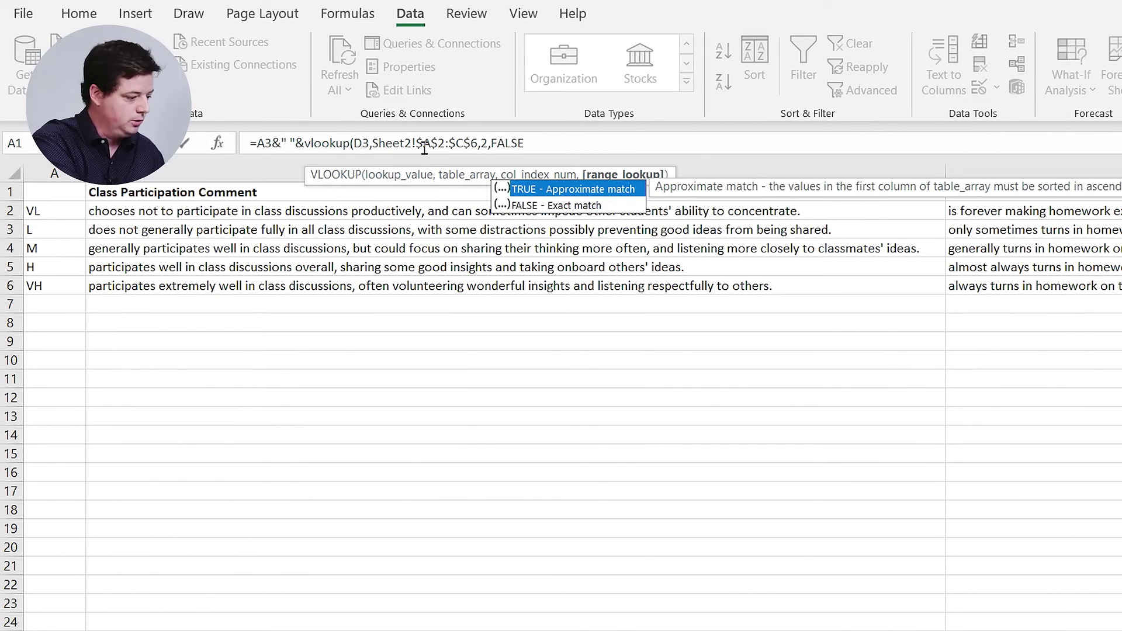
type(")")
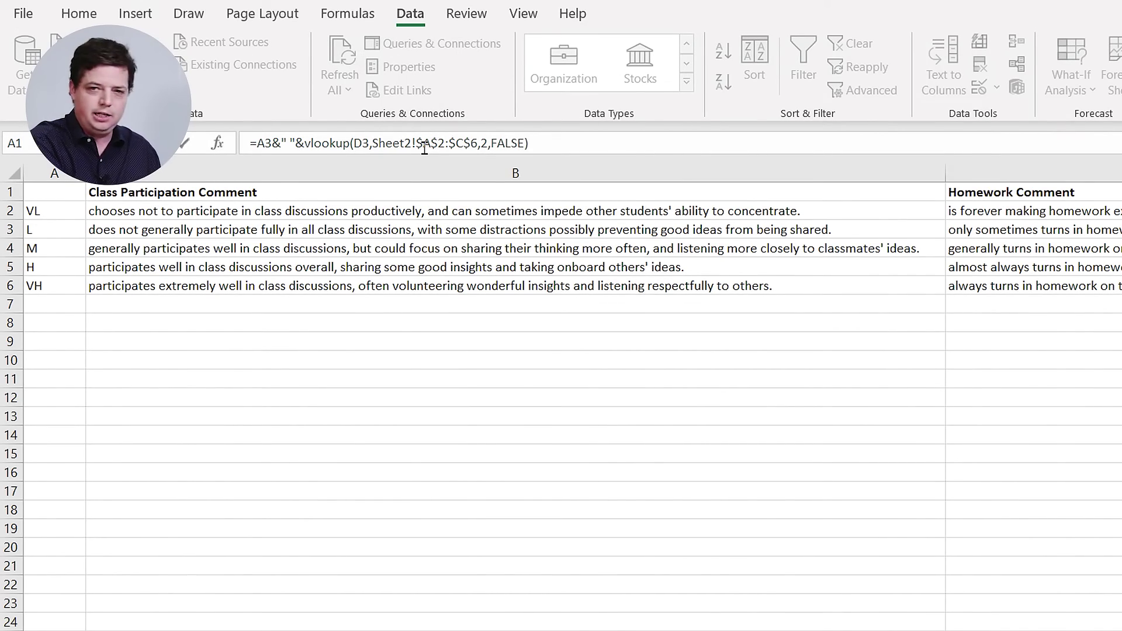
key("Return")
key("Up")
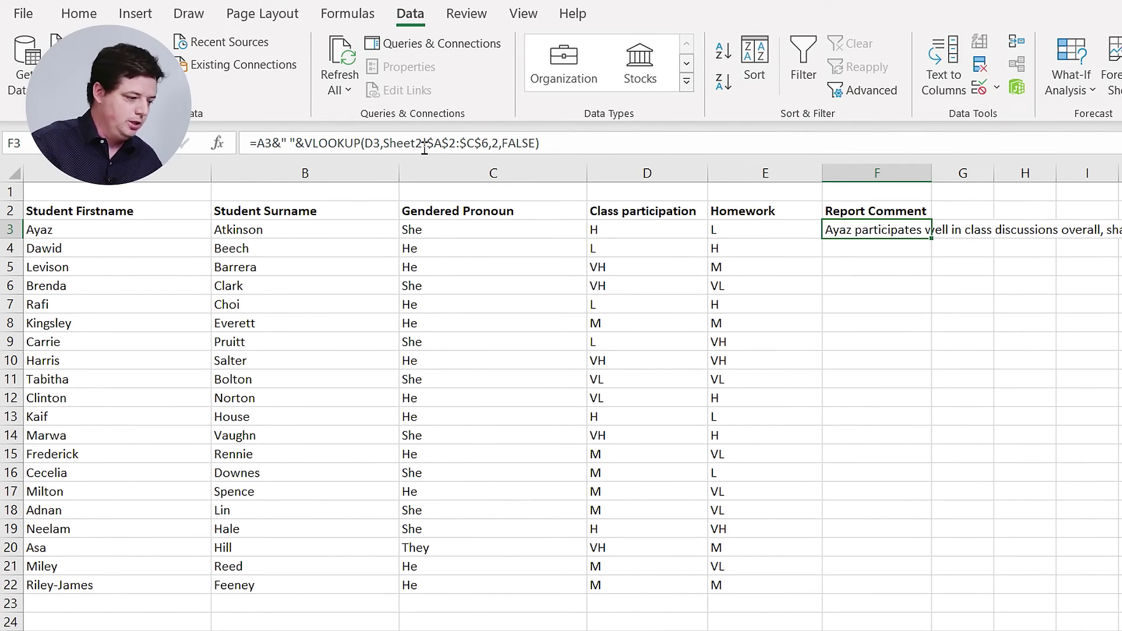
Step: Extend F3's formula with &" "&C3&" "&VLOOKUP(E3 for the pronoun and homework lookup
key("Left")
key("Left")
key("Left")
key("Right")
key("Right")
key("Right")
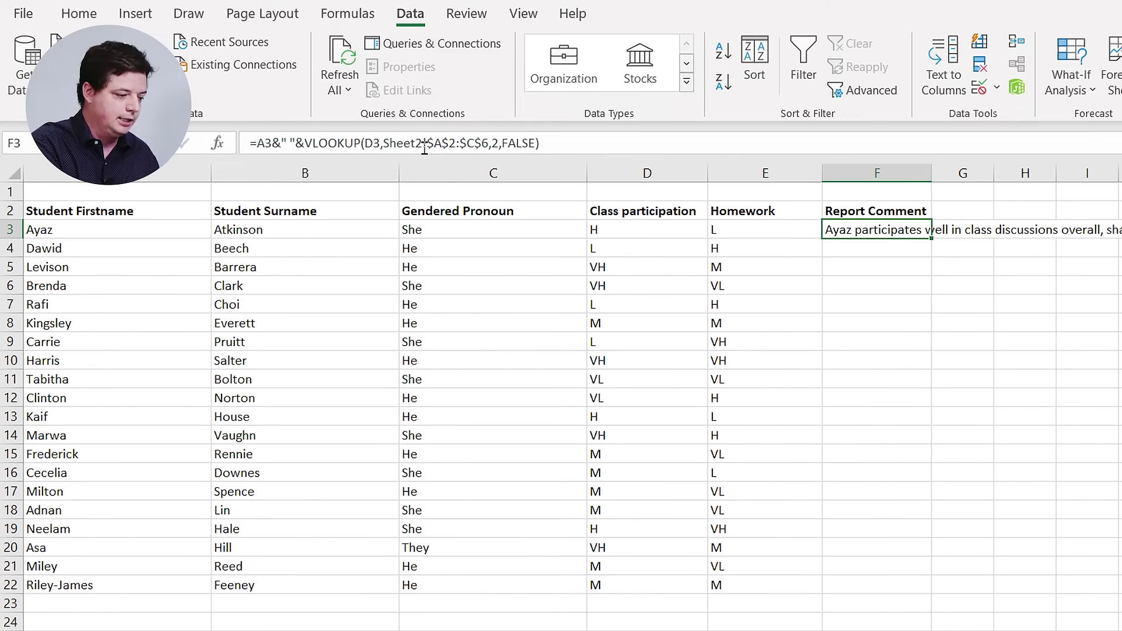
left_click(649, 135)
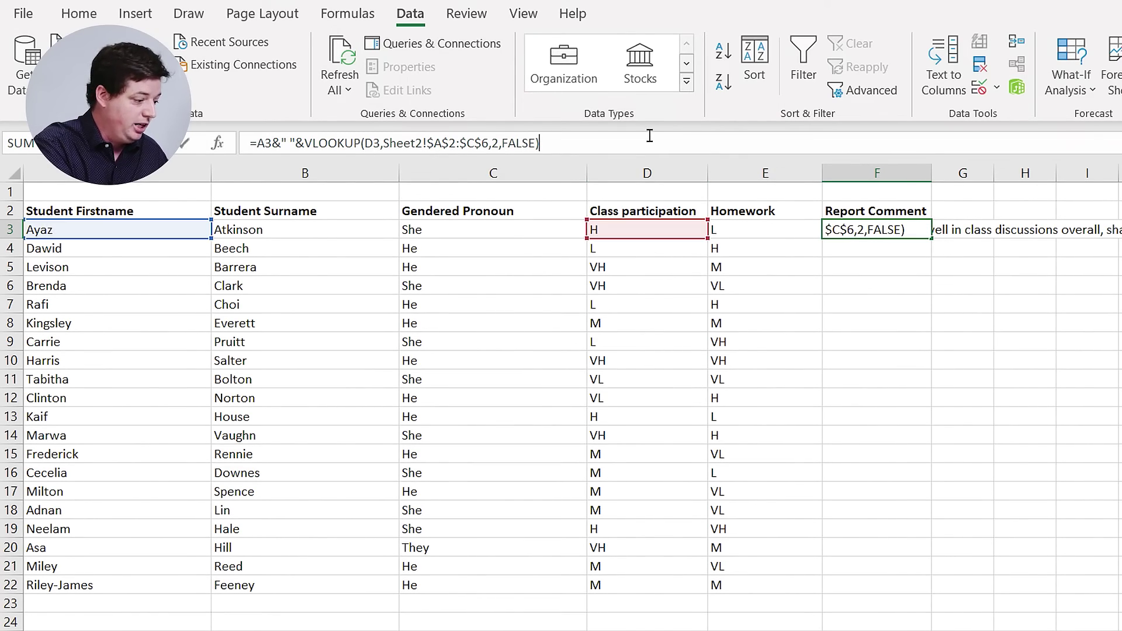
key("ctrl+Return")
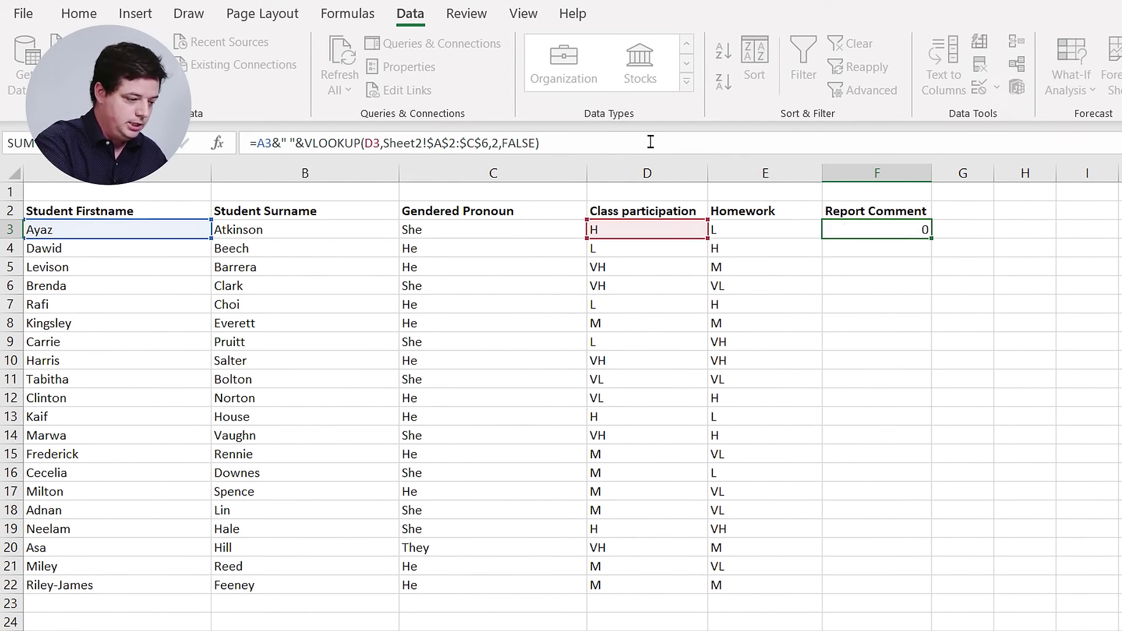
left_click(651, 142)
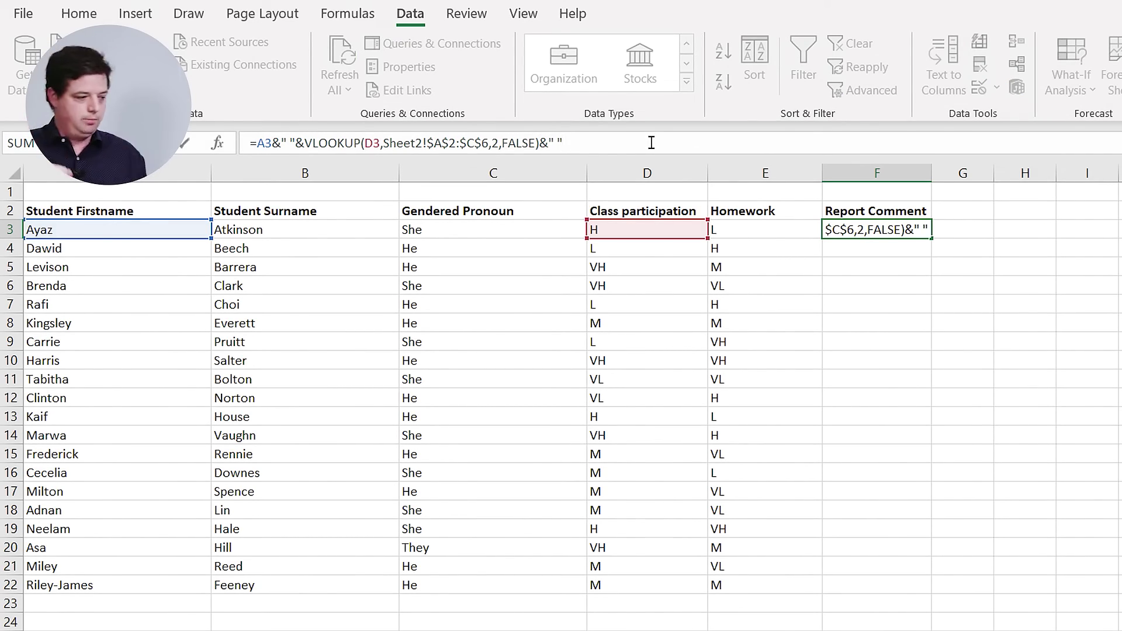
type("&\" \"&")
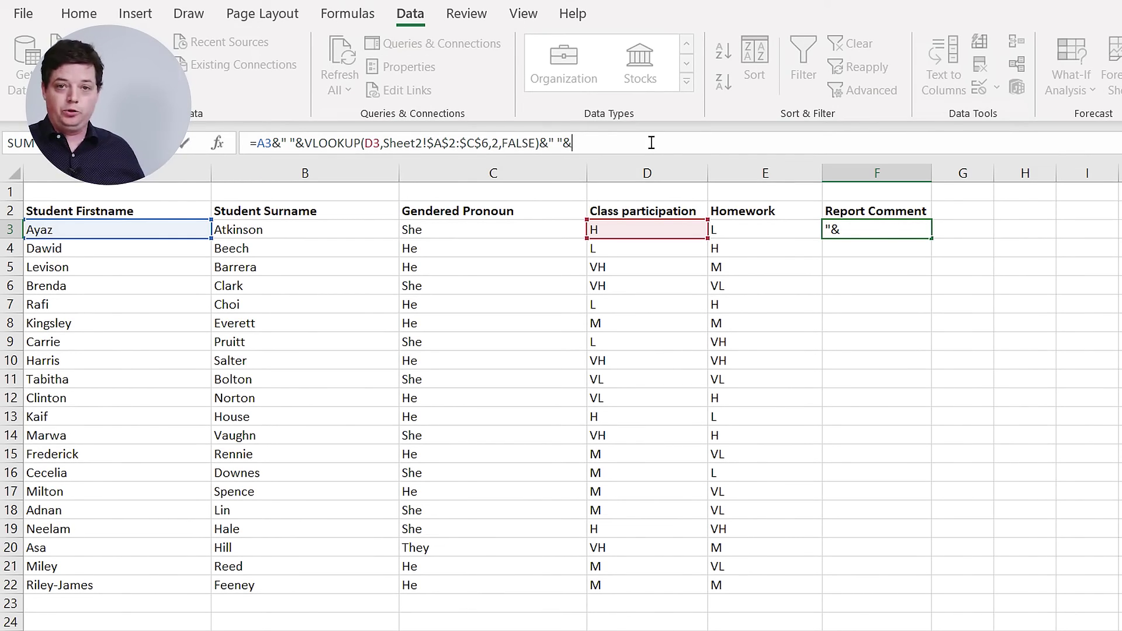
left_click(514, 234)
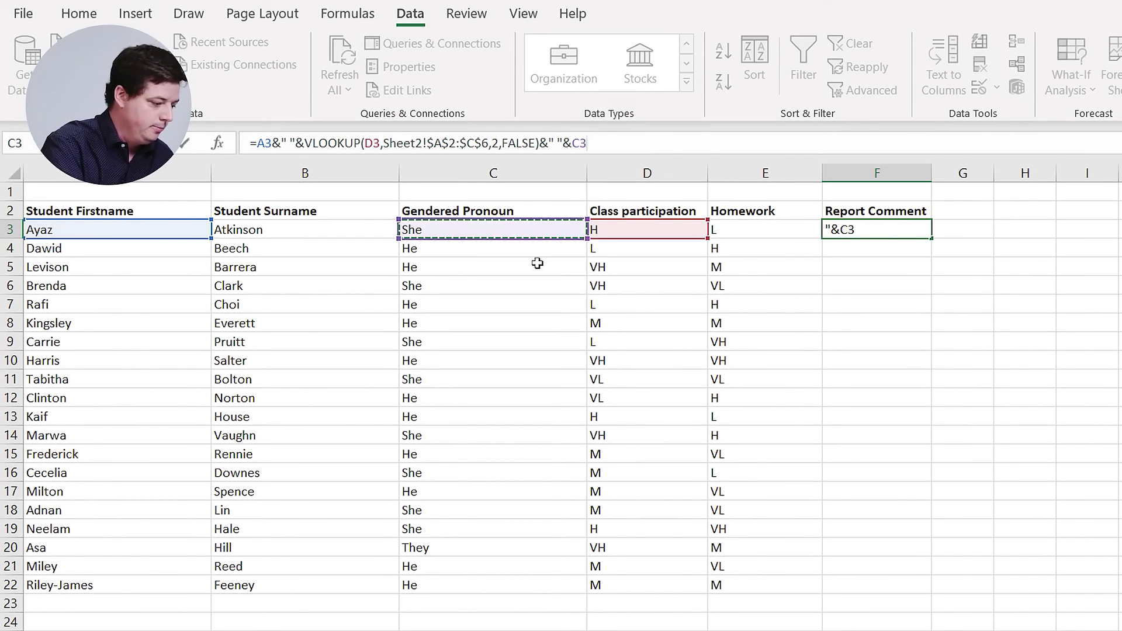
type("&\" \"&")
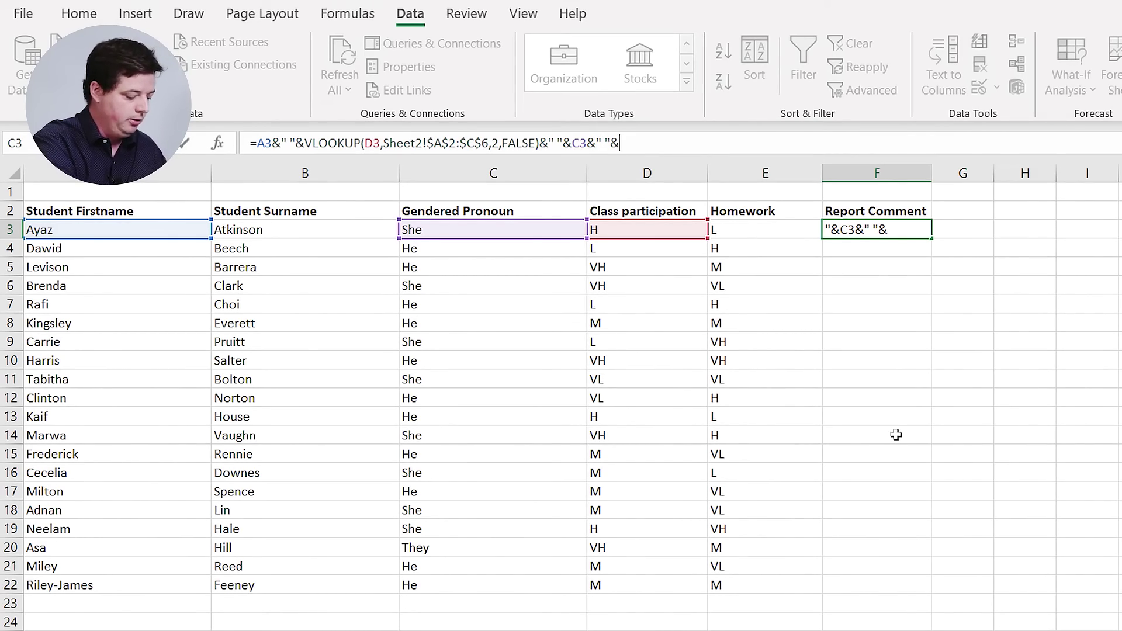
type("vlookup(")
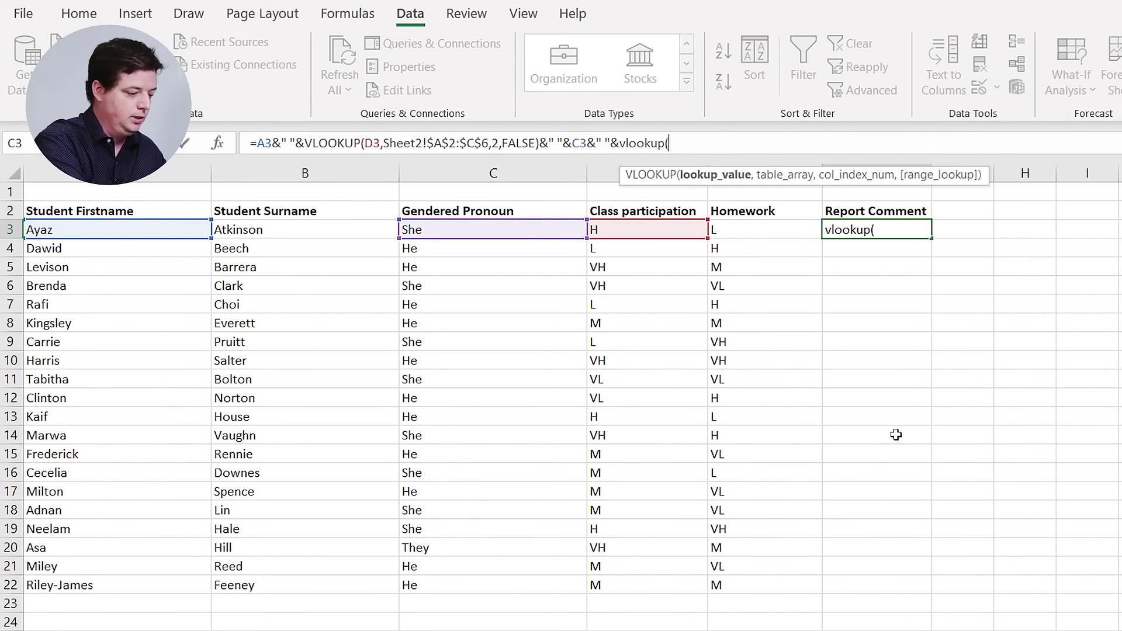
left_click(763, 230)
Step: Complete the homework lookup with Sheet2!$A$2:$C$6, column 3, FALSE, and enter it
type(",")
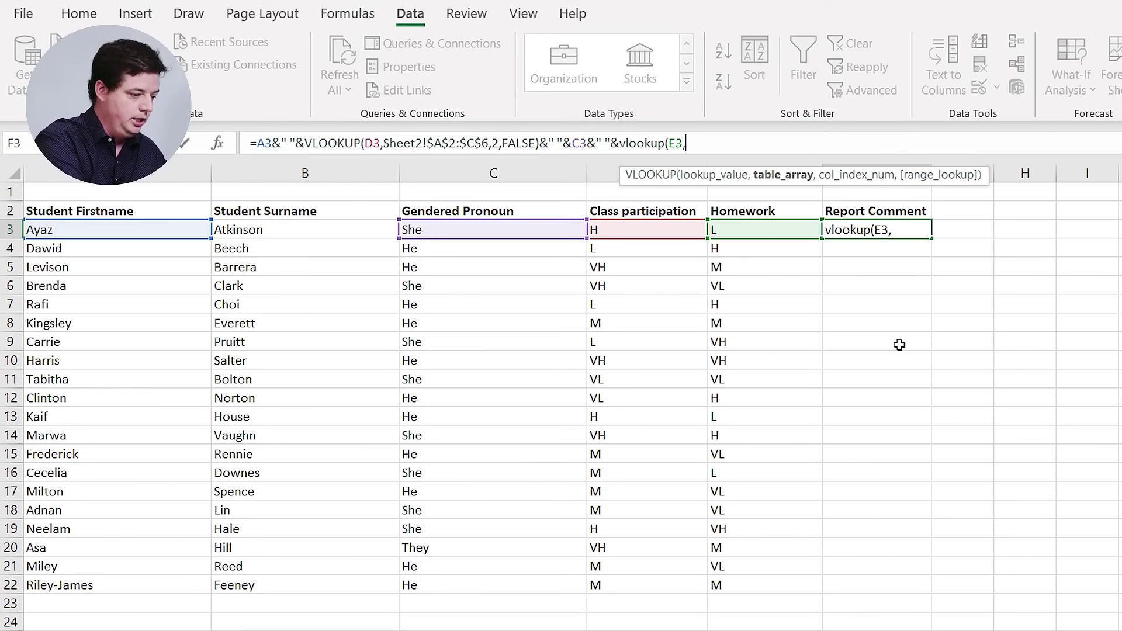
key("ctrl+Page_Down")
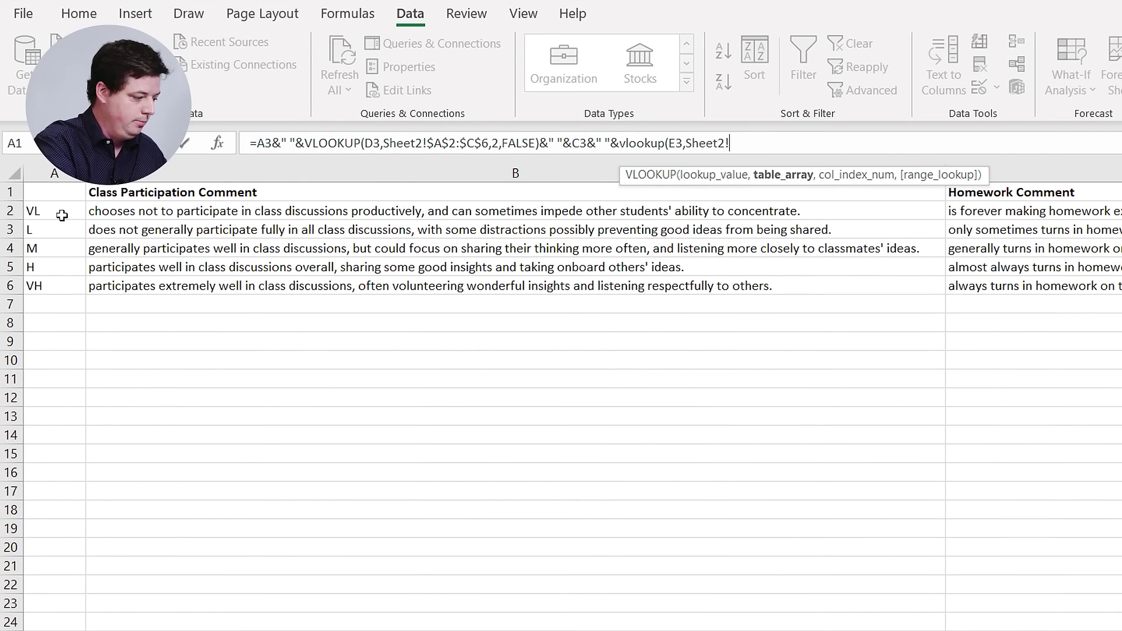
left_click_drag(59, 211, 1052, 286)
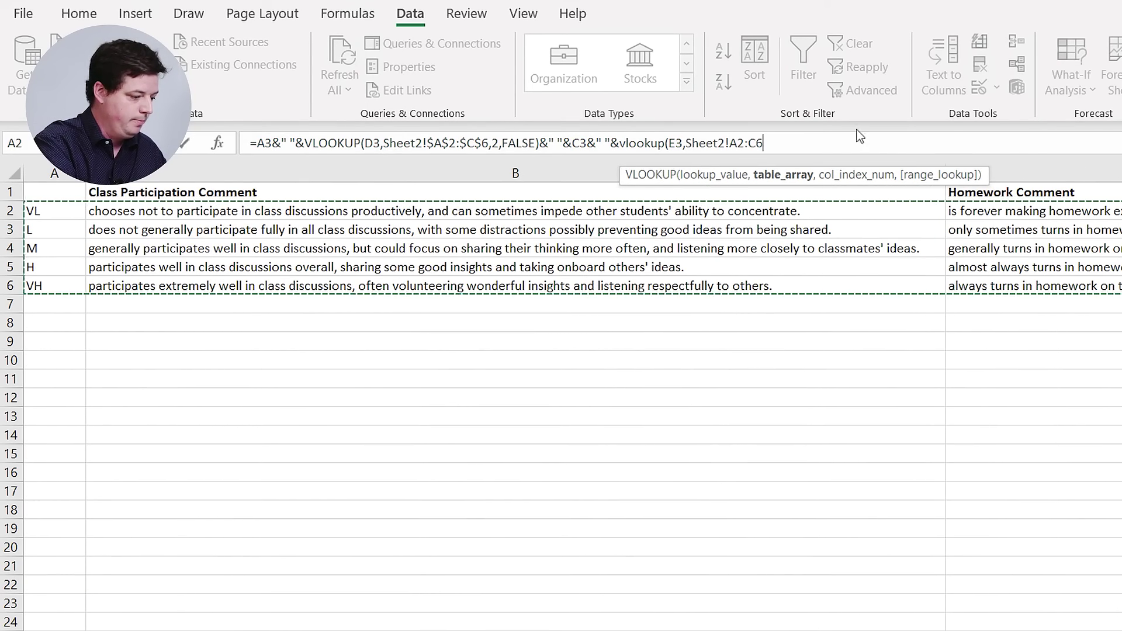
left_click(732, 142)
type("$")
key("Right")
type("$")
key("Right")
key("Right")
type("$")
key("Right")
type("$6")
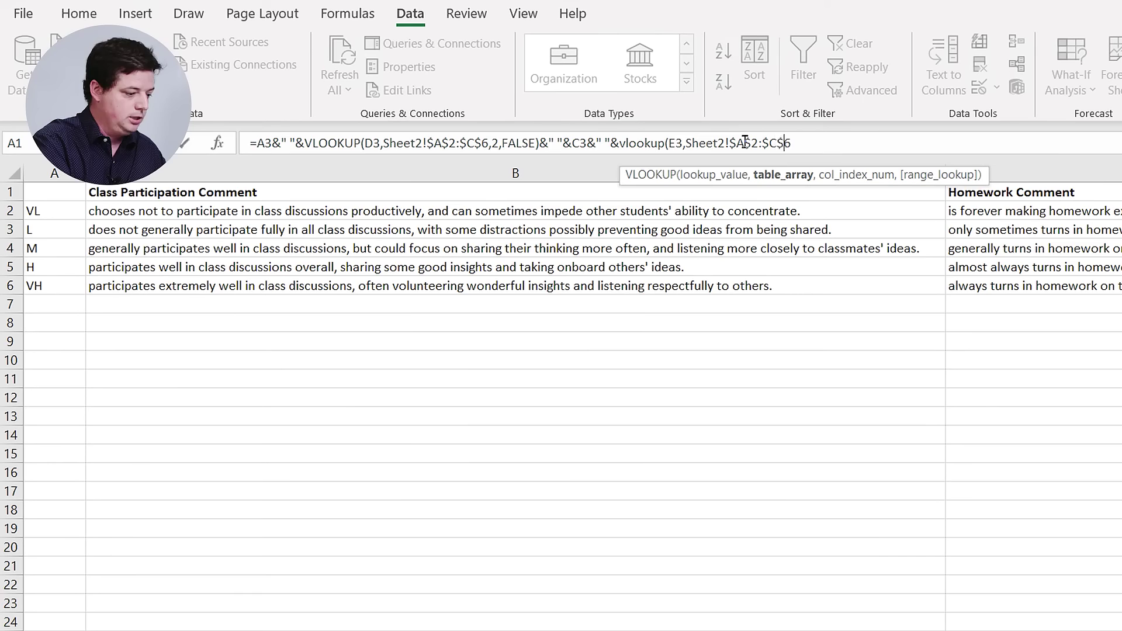
type(",")
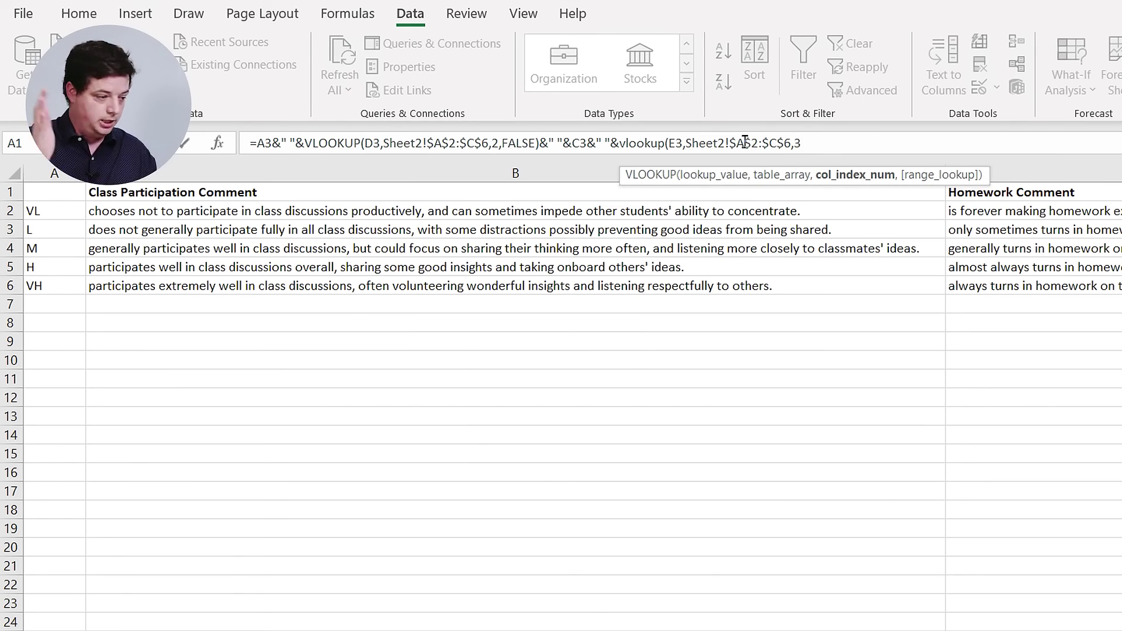
type("3,")
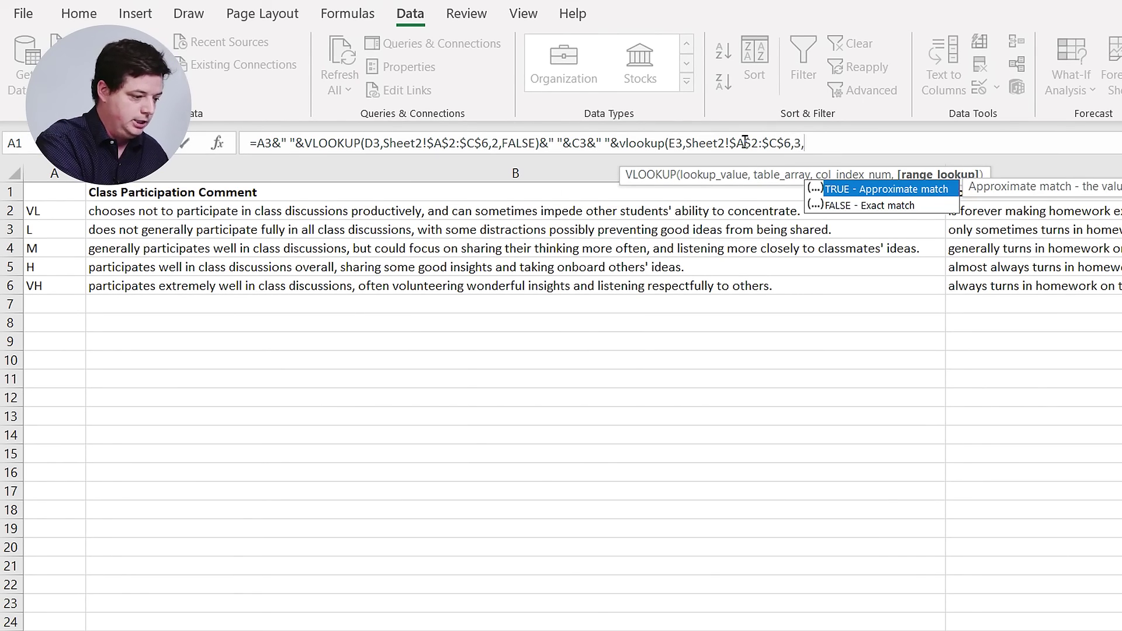
type("FALSE)")
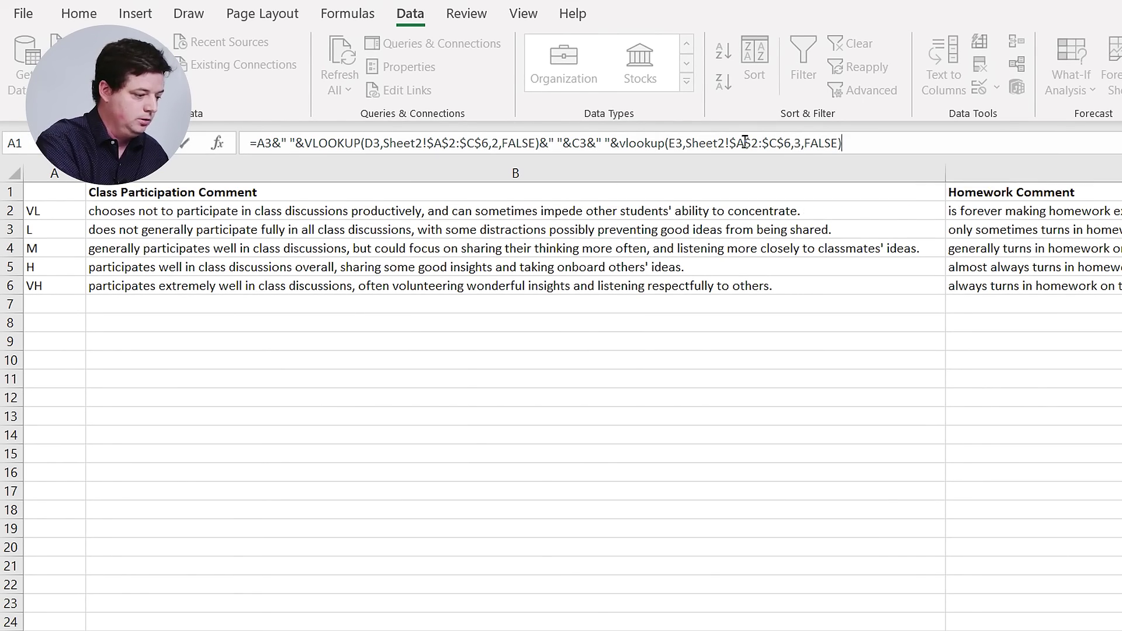
key("Return")
Step: Copy the finished formula in F3
key("Up")
key("ctrl+c")
key("Down")
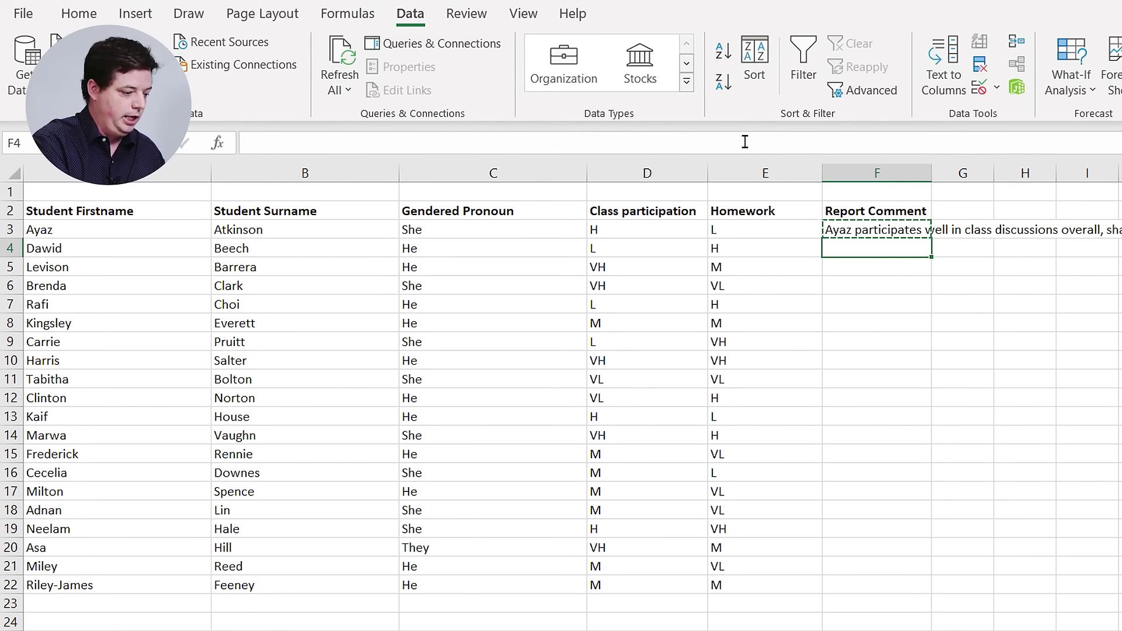
Step: Paste the F3 formula into F4:F22 for the remaining students
key("ctrl+v")
left_click(853, 619)
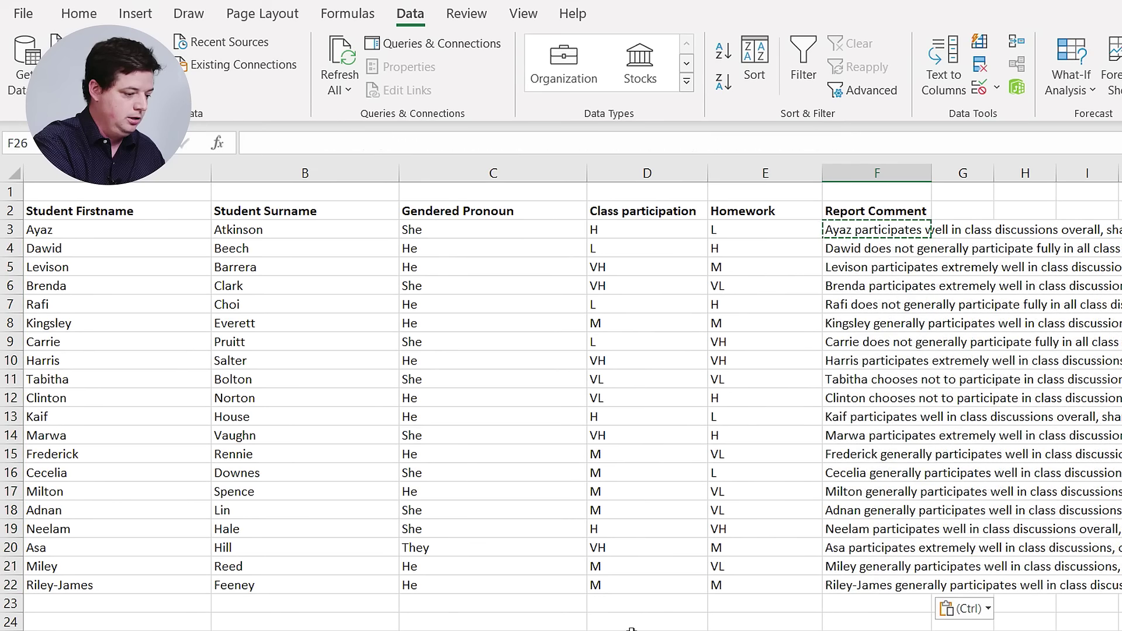
left_click(905, 249)
Step: Scroll across to read the full participation and homework comments
left_click(931, 529)
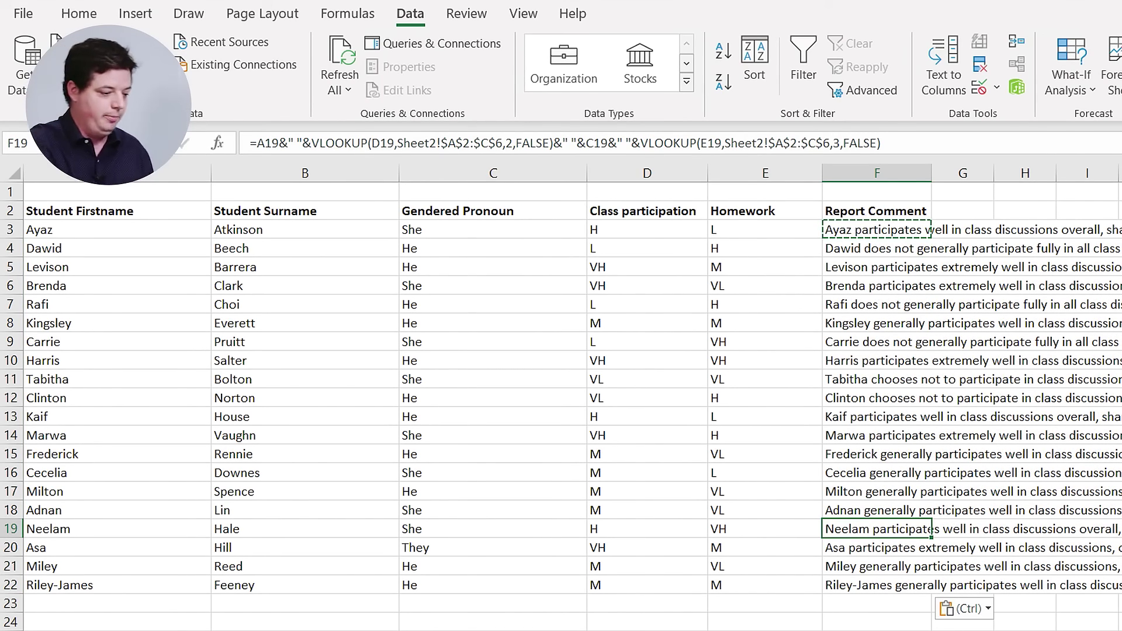
key("Right")
key("Right")
key("Right")
key("Right")
key("Right")
key("Right")
key("Right")
key("Right")
key("Right")
key("Right")
key("Right")
key("Right")
key("Right")
key("Right")
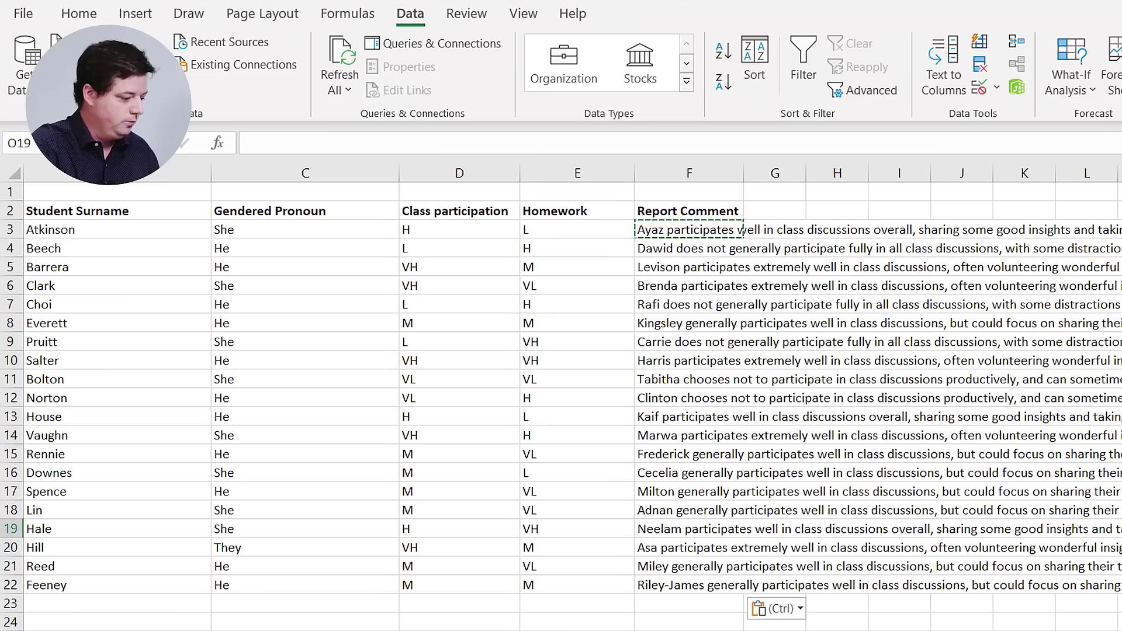
key("Right")
key("Right")
key("Right")
key("Right")
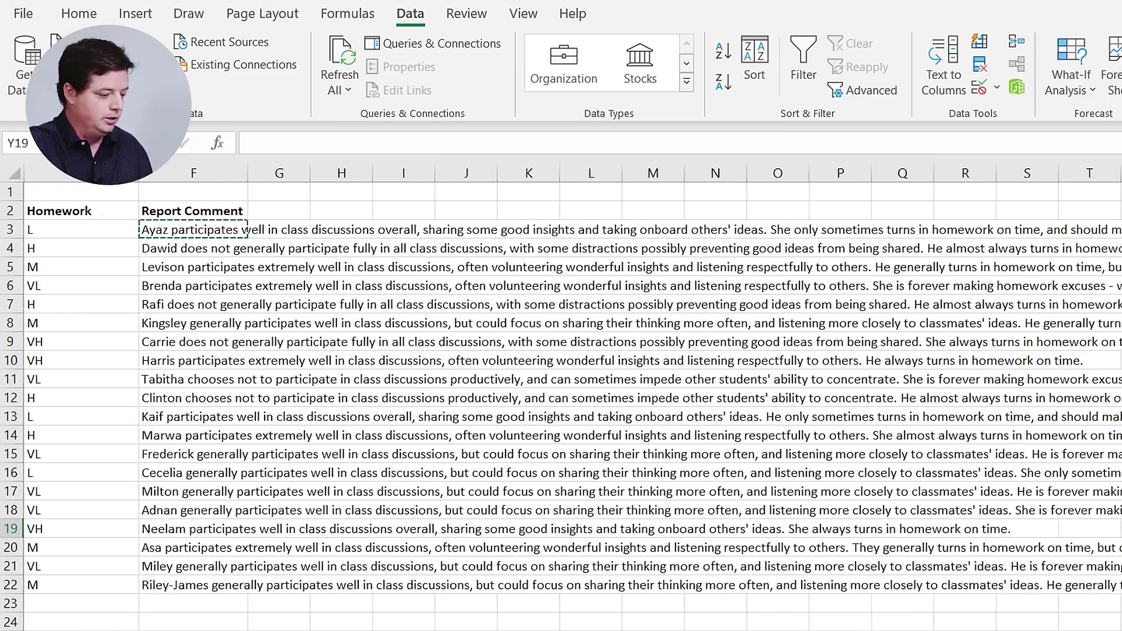
key("Down")
key("Down")
key("Down")
key("Down")
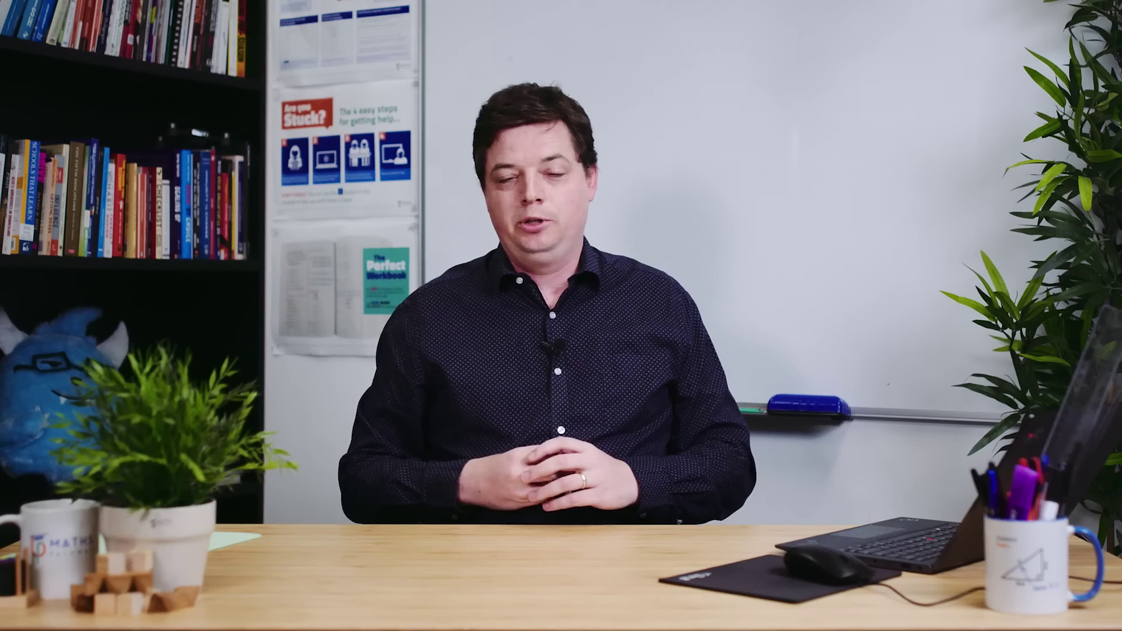